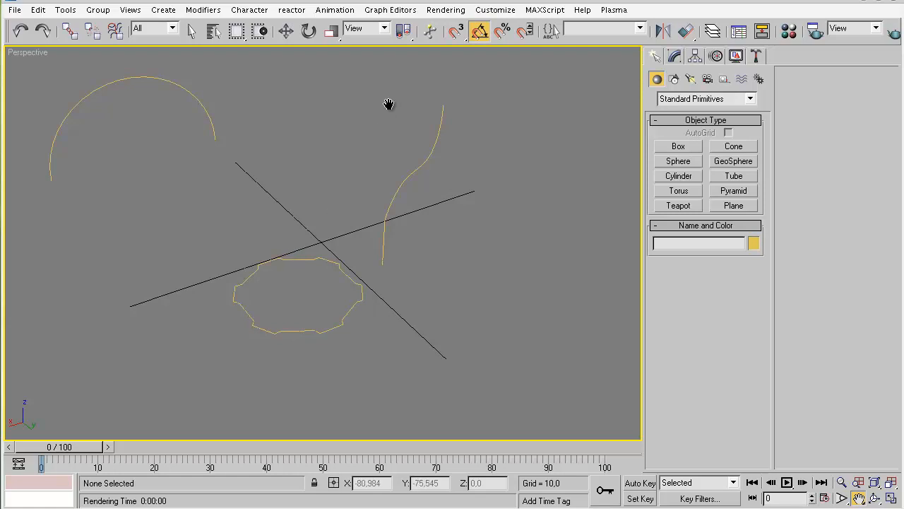
- Render the Perspective view of the spline shapes with the scanline renderer and close the render windows
click(446, 10)
click(445, 26)
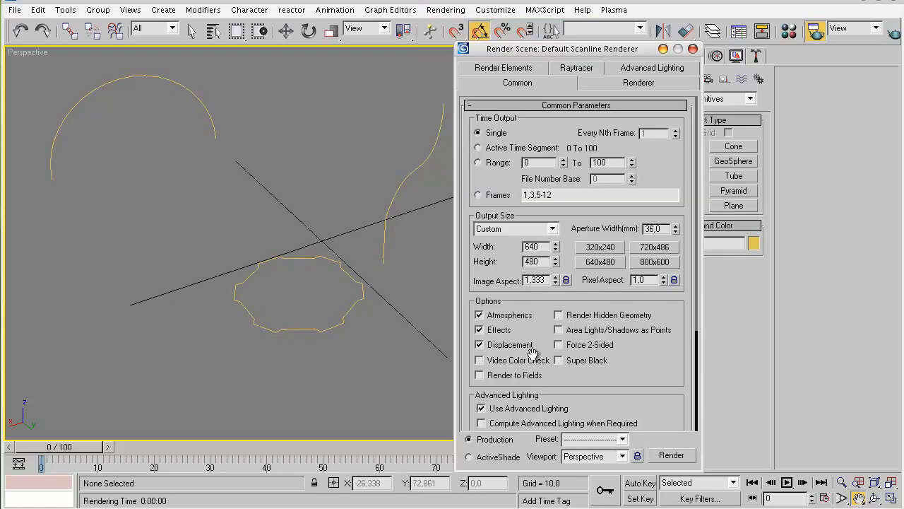
click(672, 455)
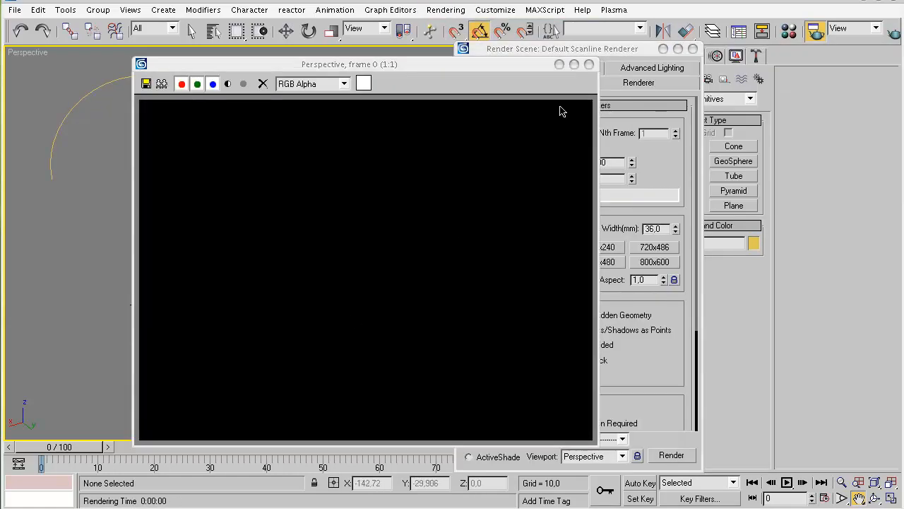
click(588, 65)
click(692, 49)
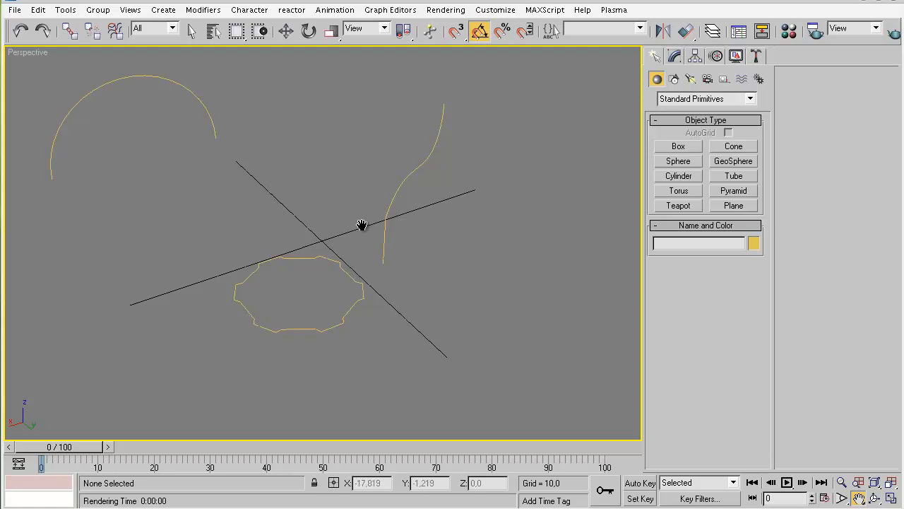
- Examine the vertices of the S-shaped line at vertex level and leave its editing mode
drag(316, 273, 325, 278)
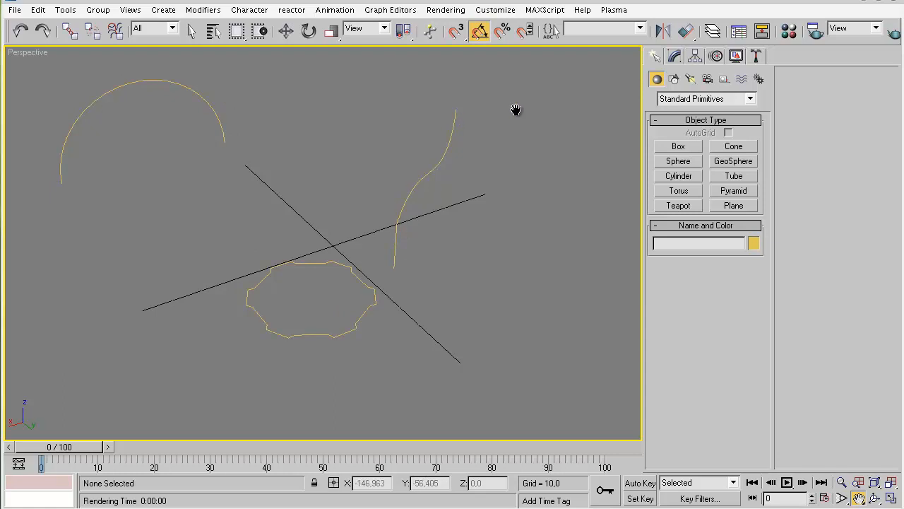
key(Escape)
click(431, 168)
click(677, 56)
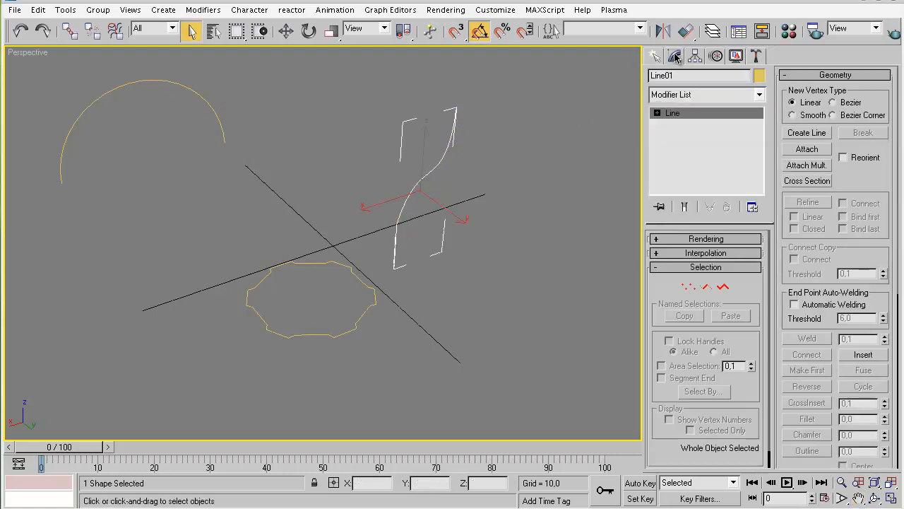
click(687, 287)
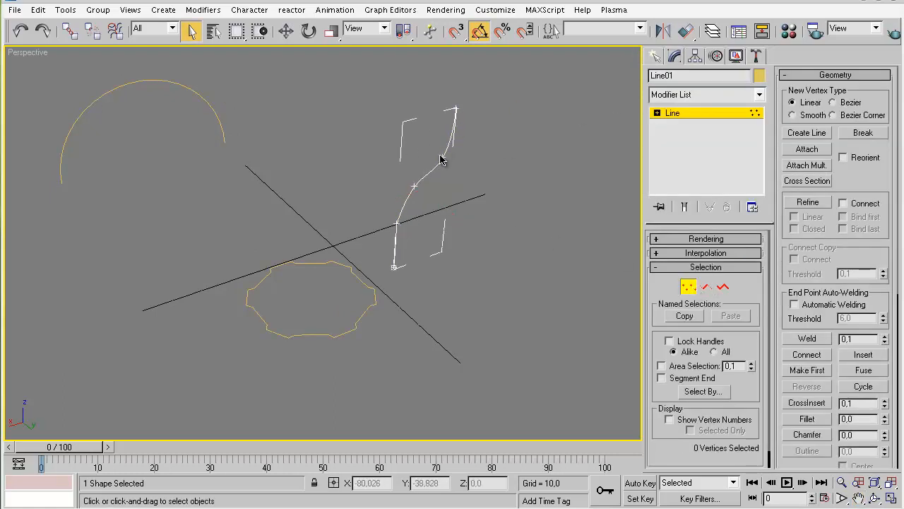
click(657, 58)
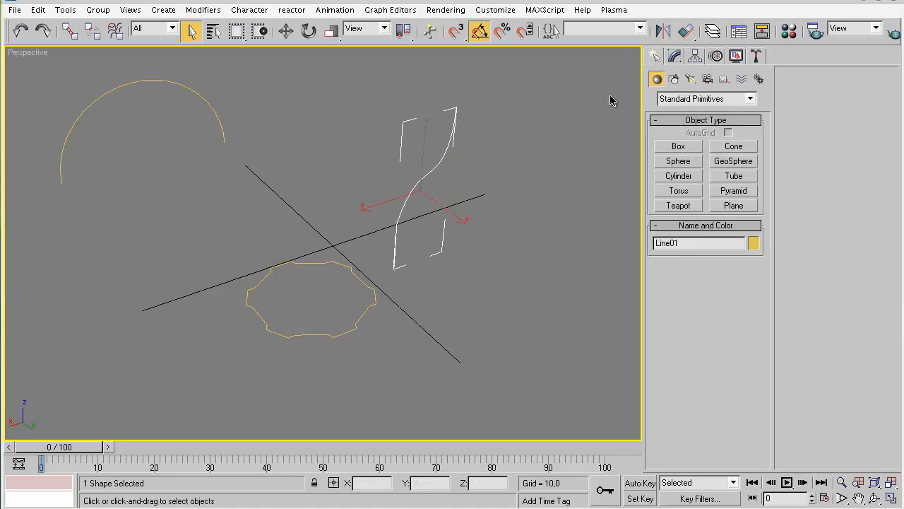
- In the Top view, draw a six-point star over the existing star shape with radii of about 26,9 and 14,6
click(360, 285)
click(373, 291)
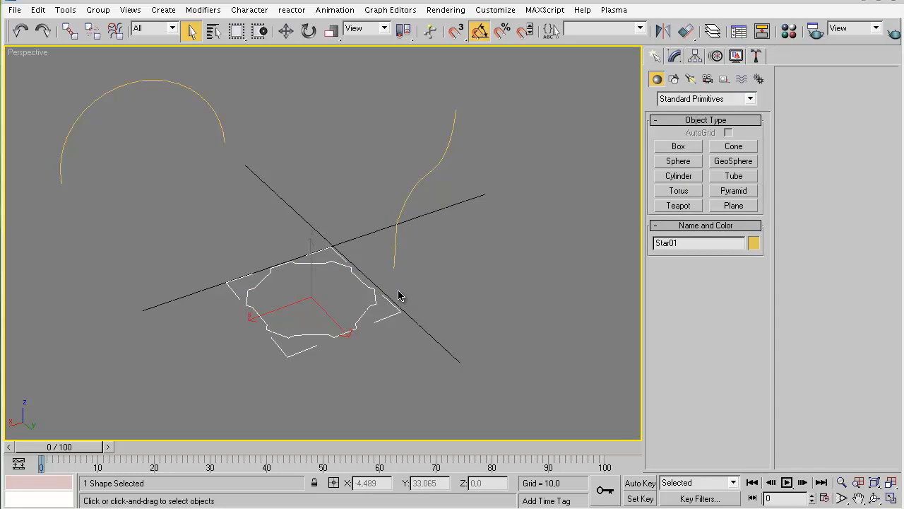
key(t)
middle_drag(351, 228, 419, 317)
key(alt+z)
drag(419, 317, 424, 271)
middle_drag(424, 271, 349, 268)
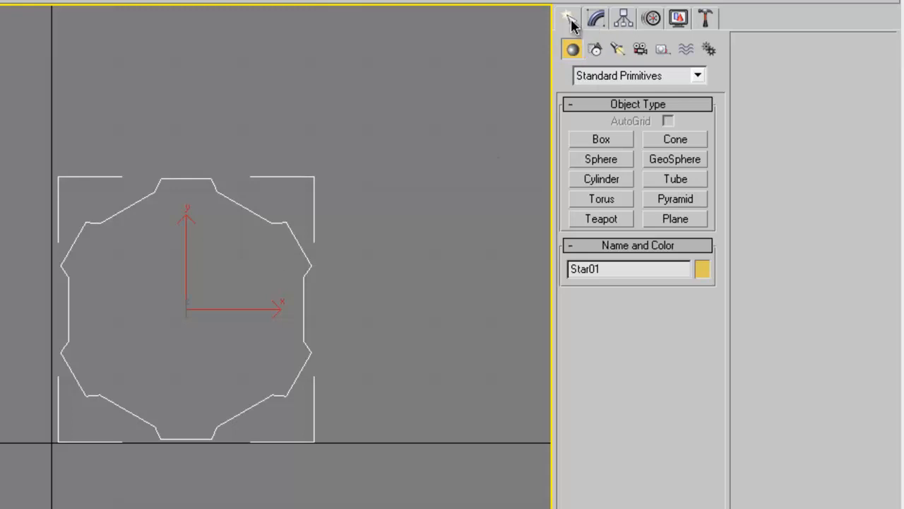
click(597, 51)
click(673, 215)
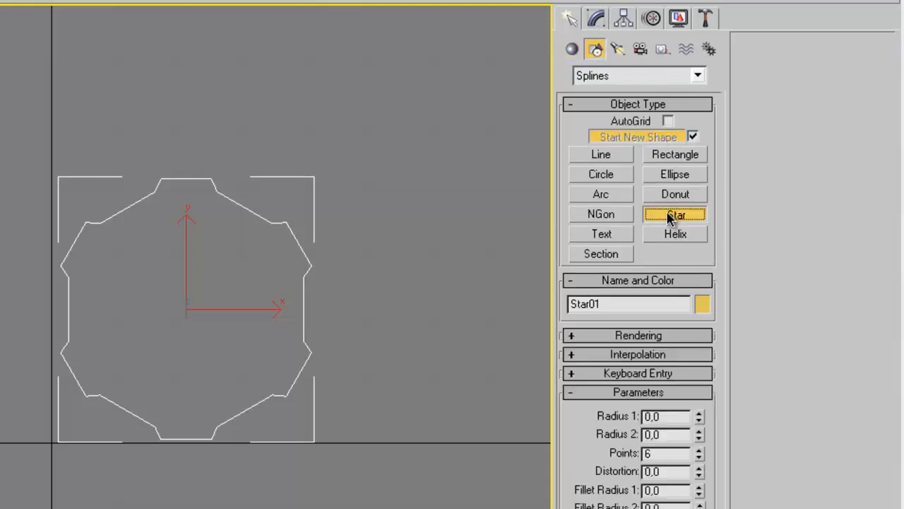
drag(185, 308, 282, 448)
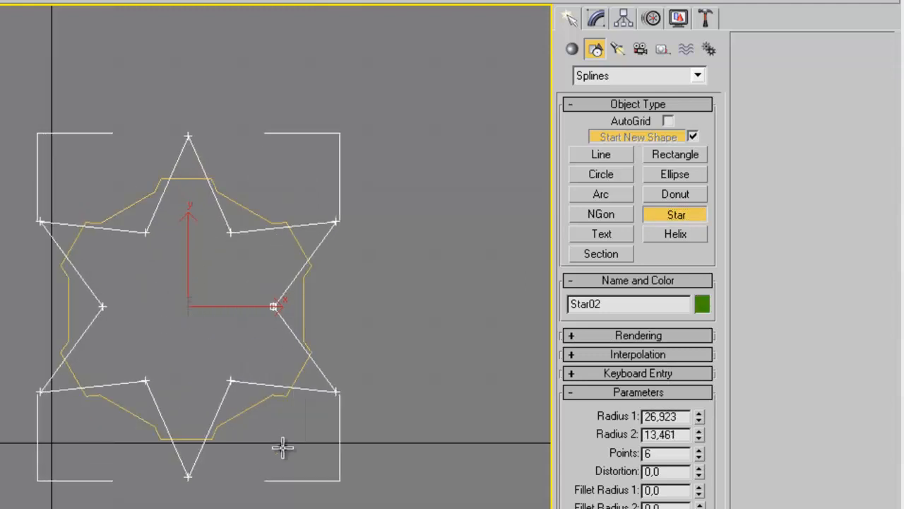
click(242, 380)
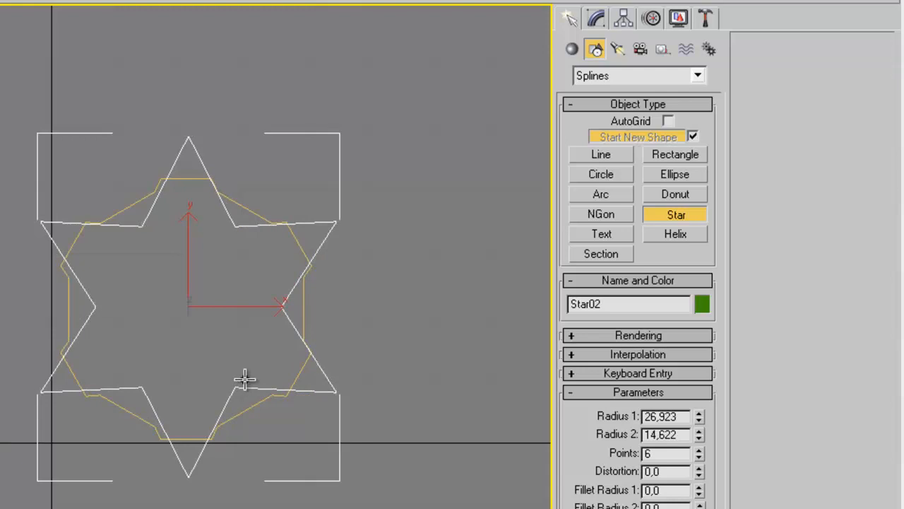
right_click(201, 161)
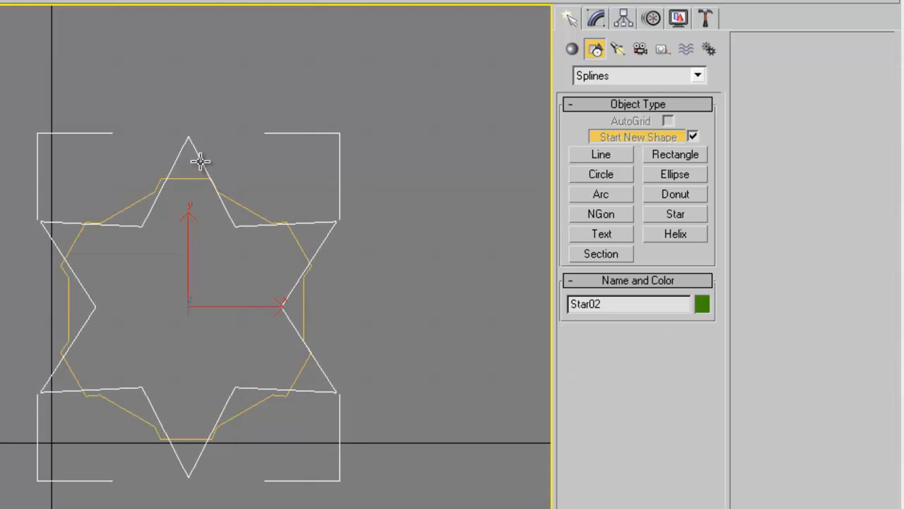
- Convert the new star to an editable spline and enable vertex editing
right_click(201, 161)
mouse_move(255, 332)
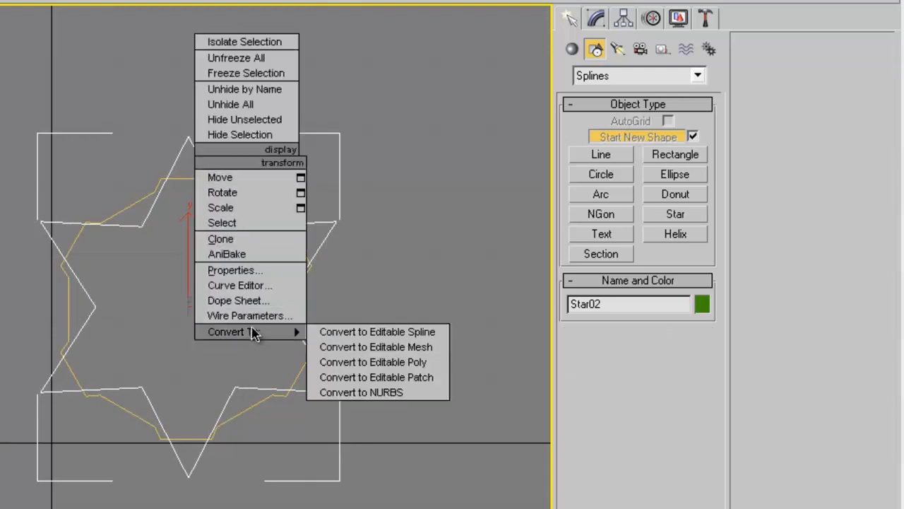
click(396, 332)
click(614, 327)
- Chamfer the new star's six inner vertices and its six outer vertices to match the notched outline underneath
drag(146, 236, 127, 221)
drag(247, 236, 228, 216)
drag(304, 321, 304, 321)
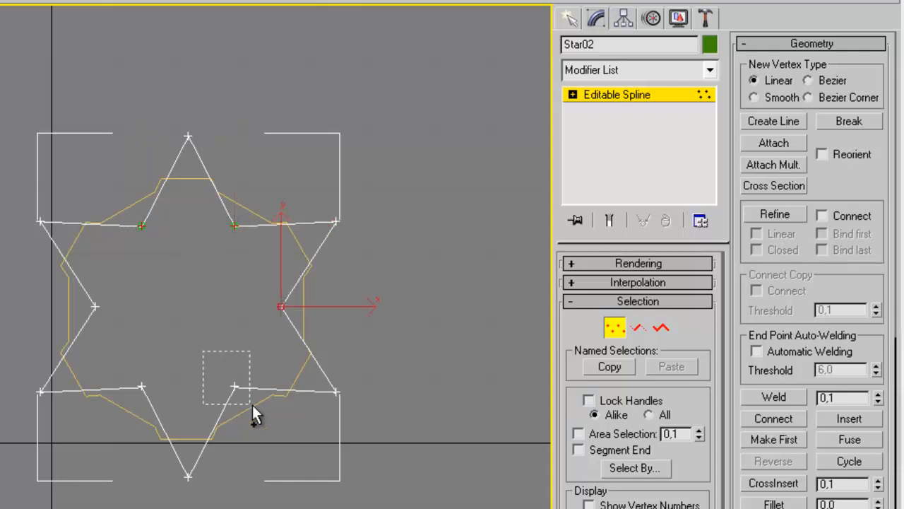
drag(85, 338, 86, 335)
scroll(805, 305, down, 5)
scroll(812, 303, down, 1)
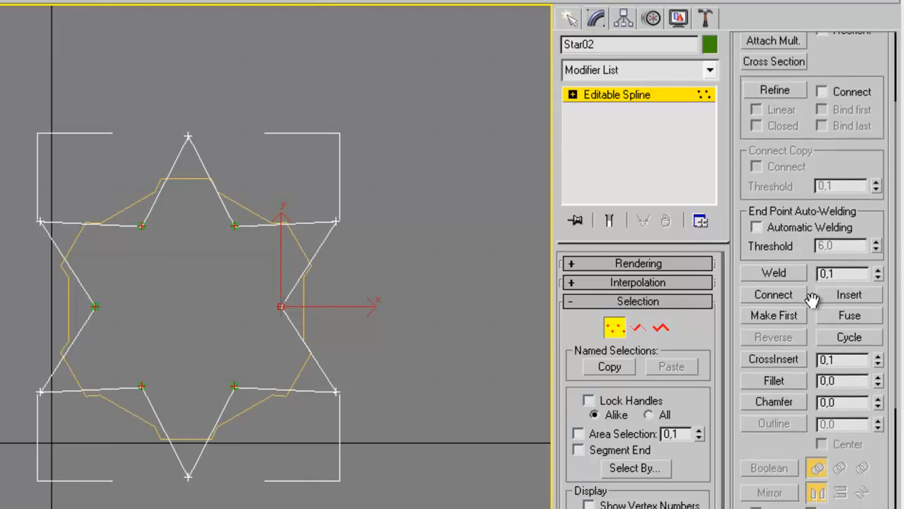
drag(878, 401, 878, 395)
drag(336, 241, 337, 238)
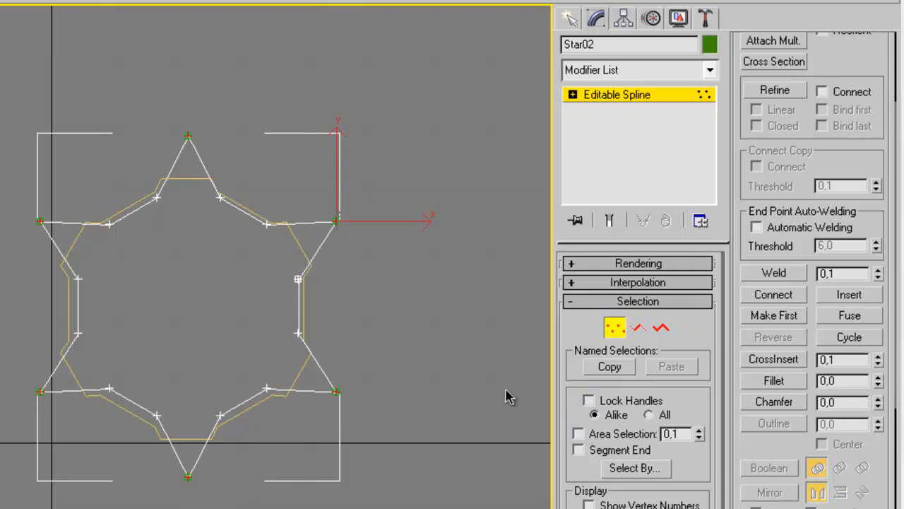
mouse_move(879, 404)
mouse_down()
mouse_move(879, 372)
mouse_move(880, 394)
mouse_up()
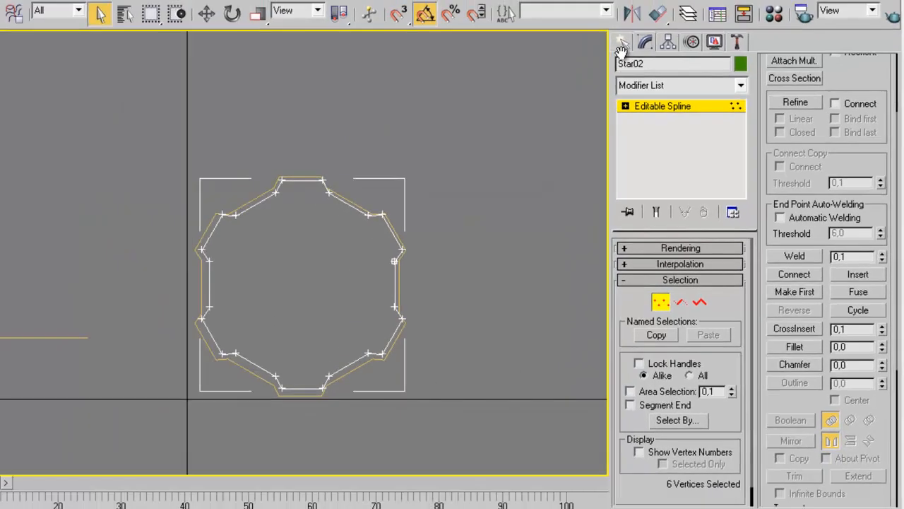
- Delete the green practice star and return to the Perspective view
click(570, 19)
key(Delete)
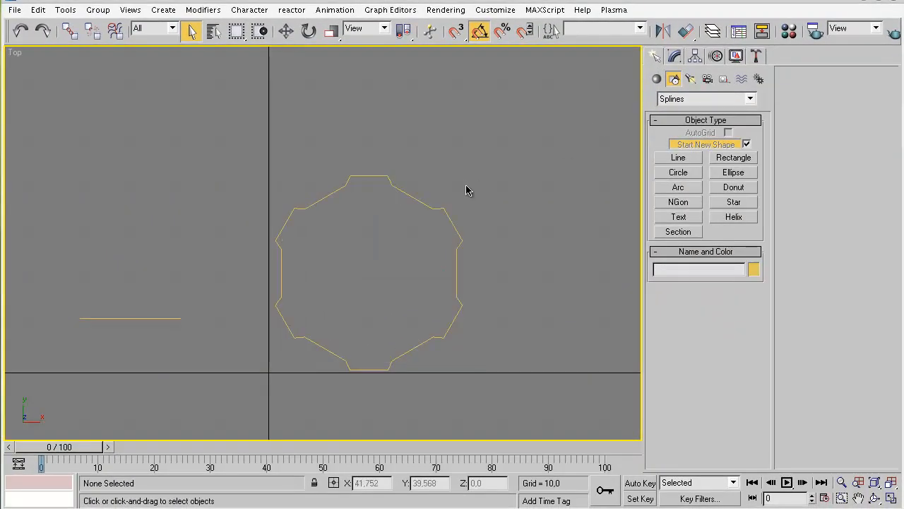
key(p)
key(ctrl+r)
drag(325, 247, 282, 231)
alt+middle_drag(282, 231, 287, 269)
scroll(286, 269, down, 3)
key(ctrl+p)
drag(294, 272, 284, 333)
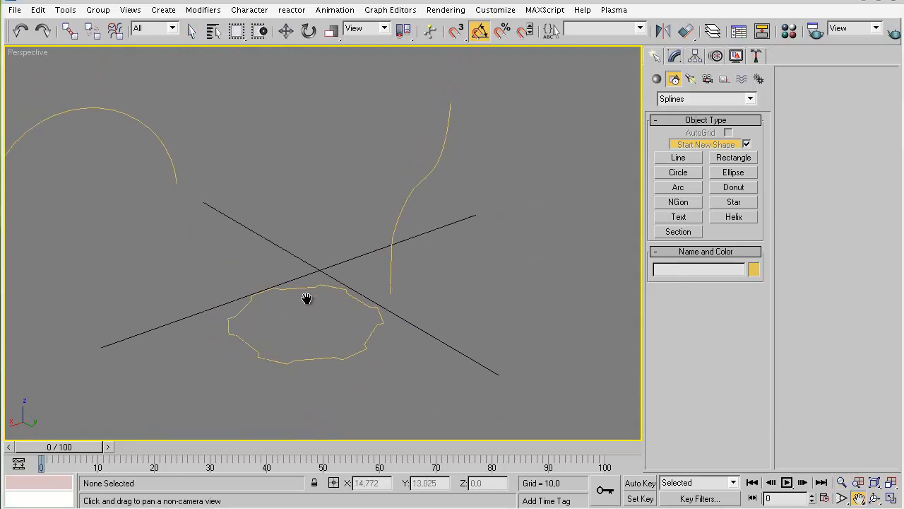
drag(307, 289, 439, 267)
alt+middle_drag(439, 269, 400, 275)
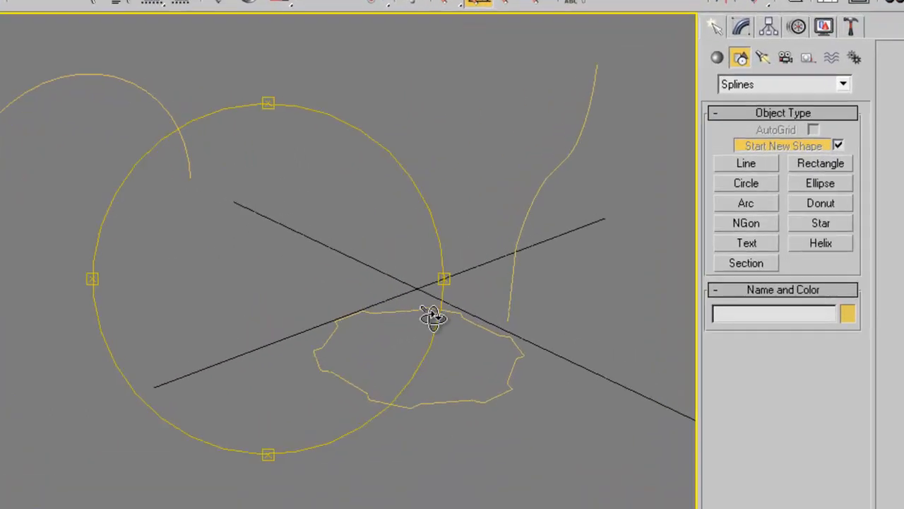
alt+middle_drag(358, 336, 375, 340)
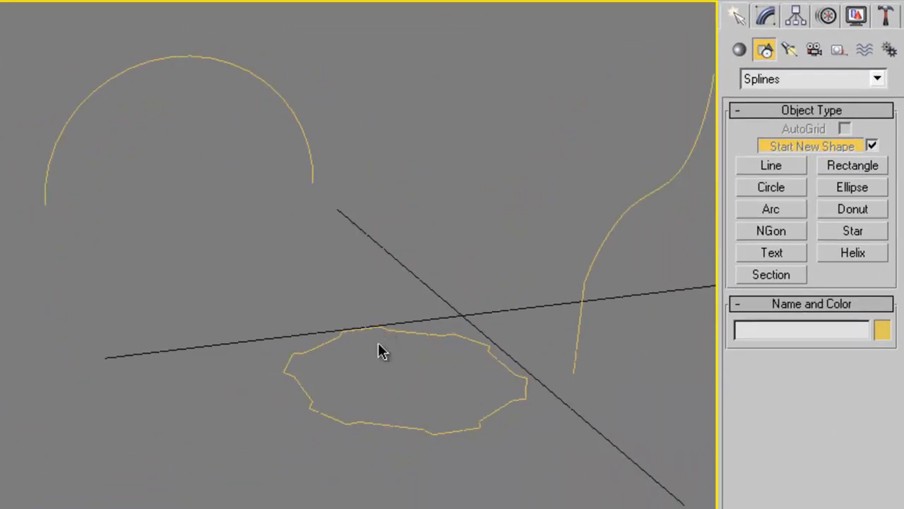
- Apply an Extrude modifier to the notched star shape with an amount of 5,0
click(403, 332)
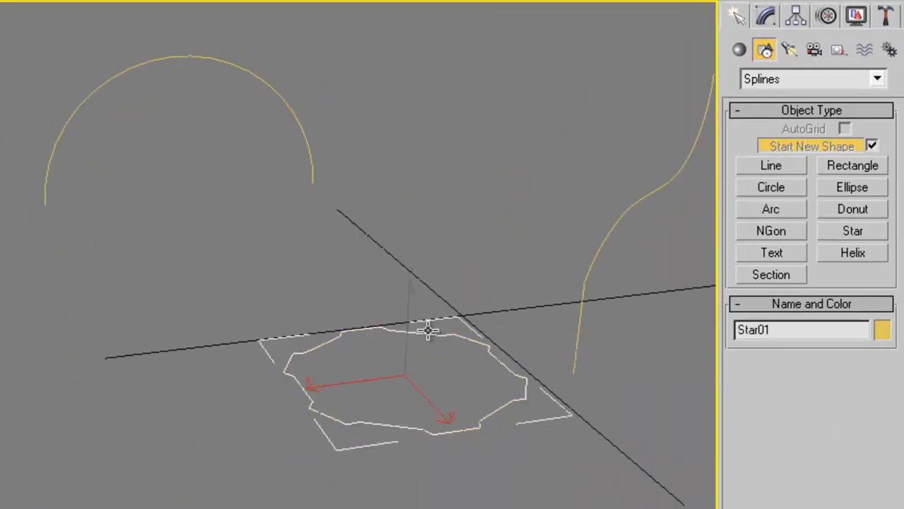
click(767, 19)
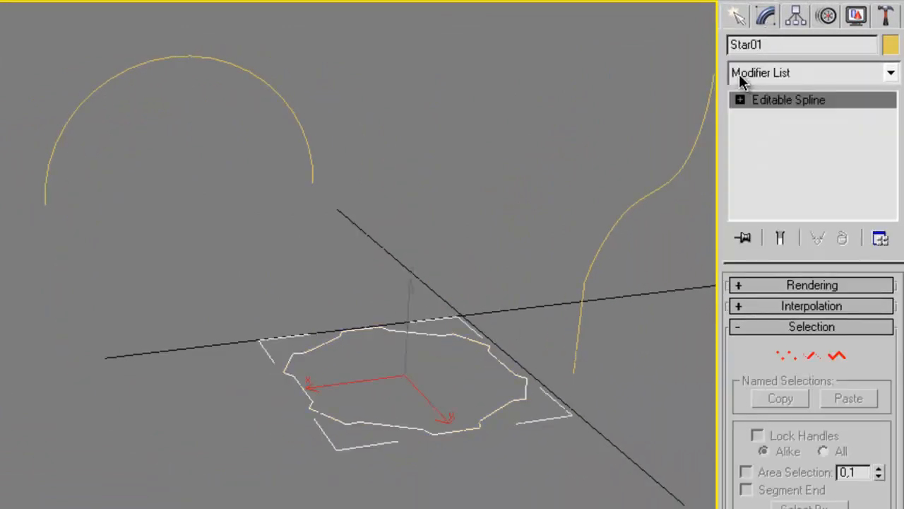
click(891, 73)
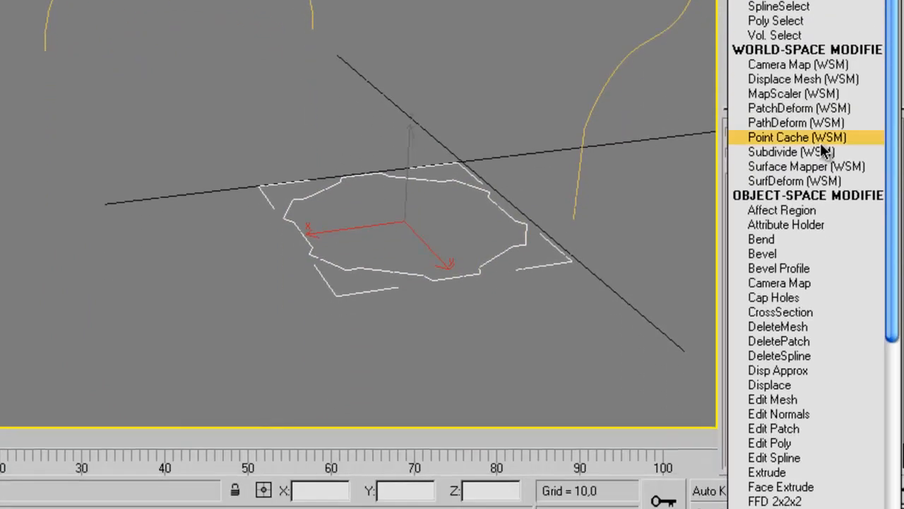
click(804, 468)
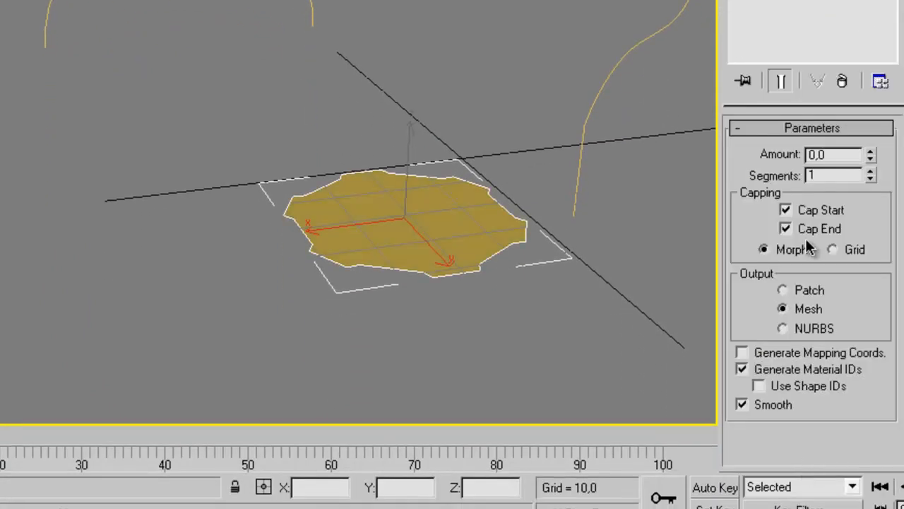
drag(871, 162, 871, 146)
alt+middle_drag(414, 222, 359, 232)
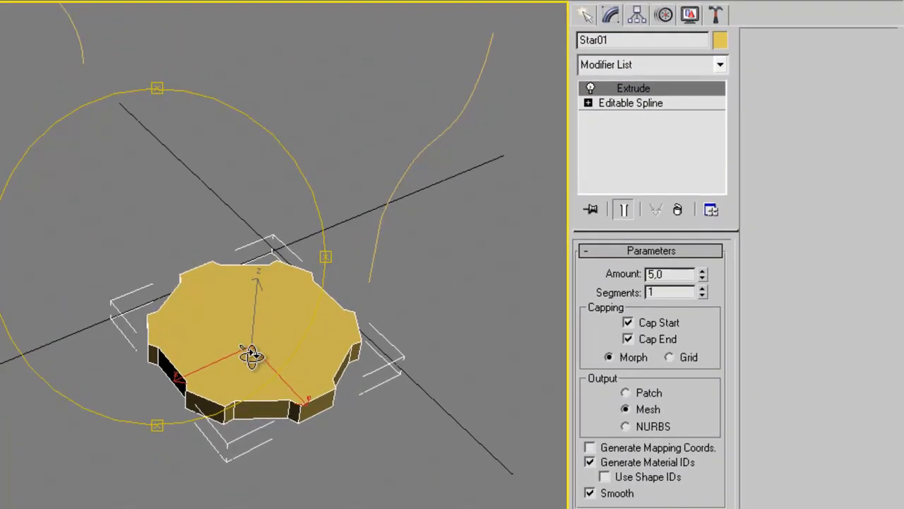
middle_drag(347, 256, 314, 217)
- Remove the Extrude modifier from the star shape and apply a Bevel modifier instead
right_click(628, 94)
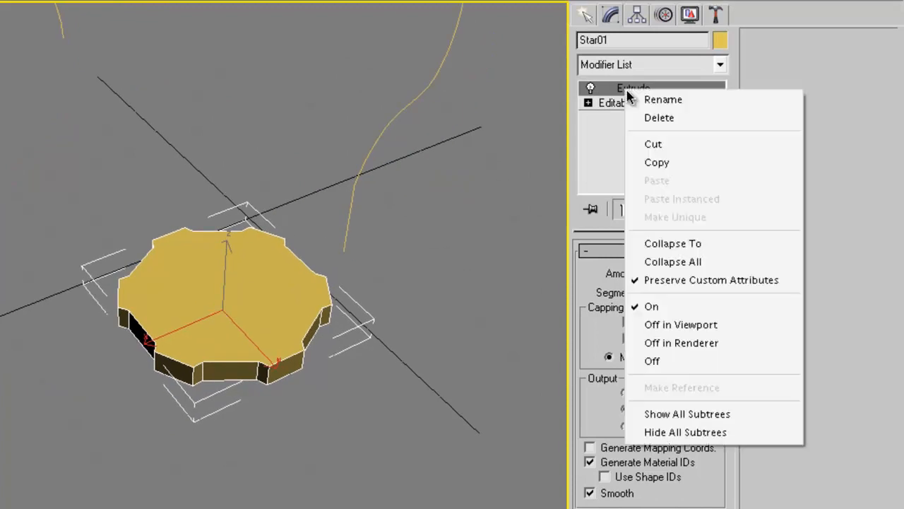
click(659, 120)
click(719, 64)
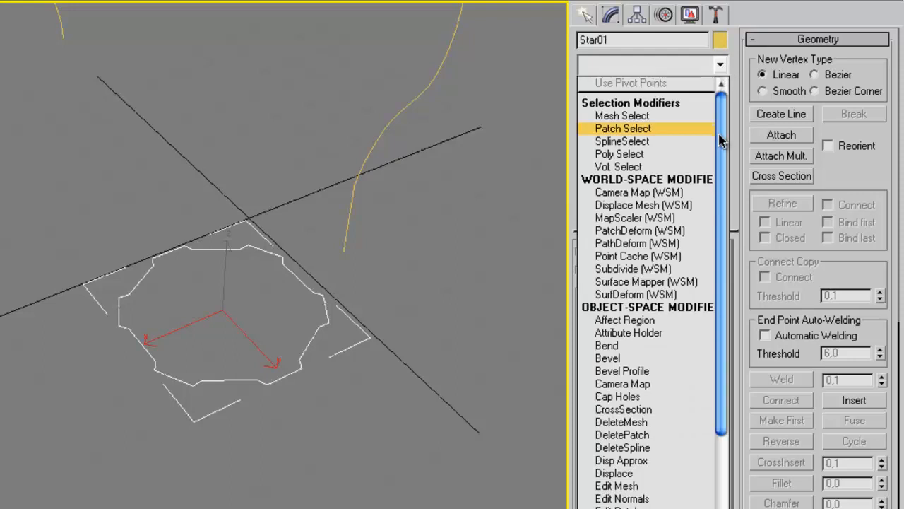
click(625, 358)
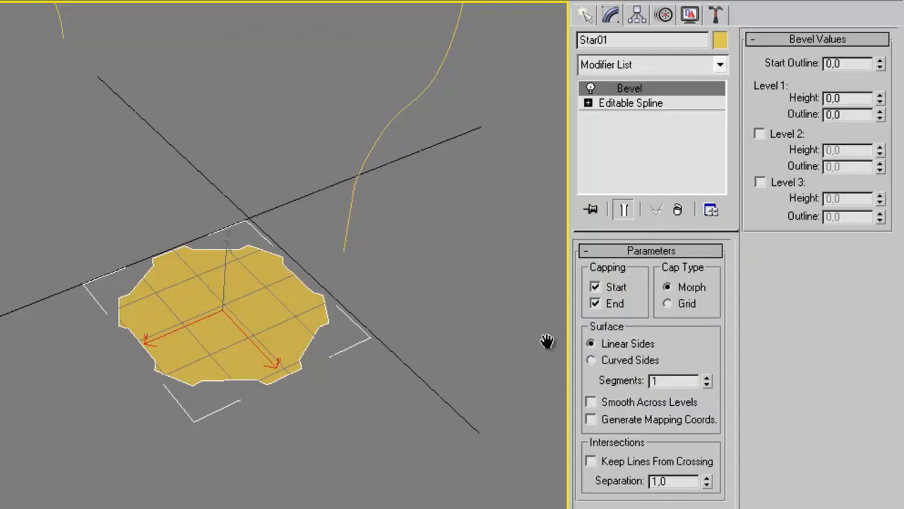
alt+middle_drag(307, 333, 236, 307)
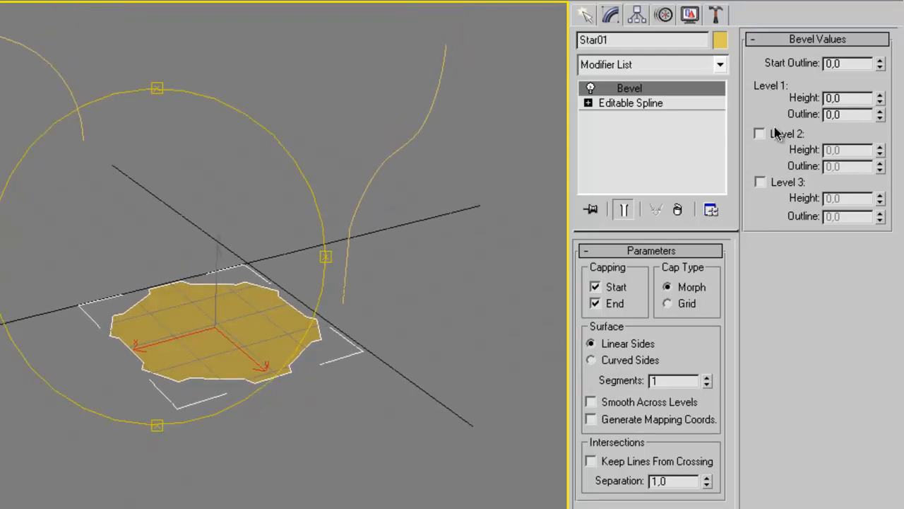
- Set bevel Level 1 to height 1,5 and outline -1,4; enable Level 2 at height 51,5 and Level 3 at height 2,0 and outline 0,8
drag(880, 95, 881, 87)
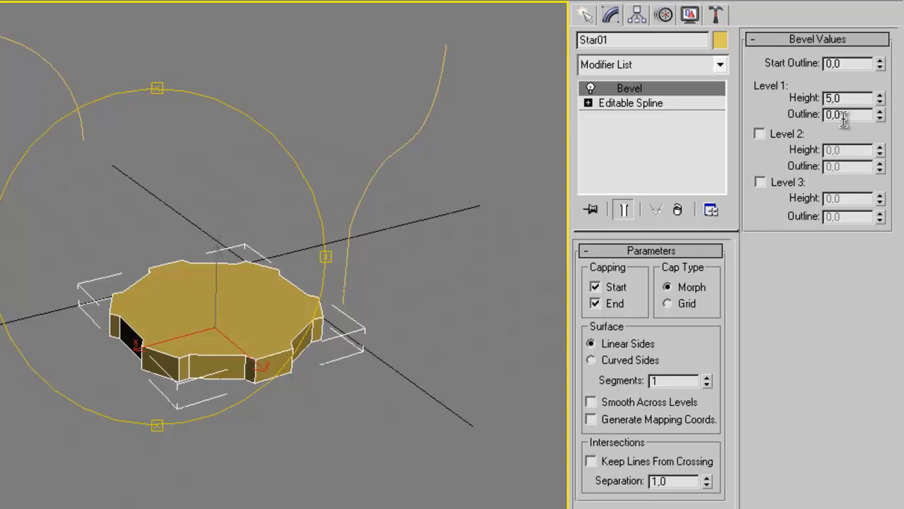
drag(881, 115, 879, 105)
click(794, 134)
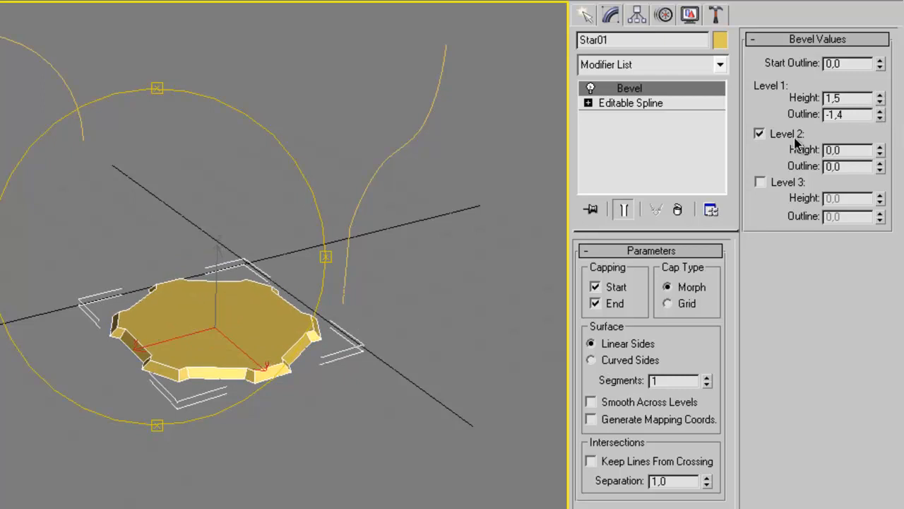
drag(880, 151, 880, 60)
click(786, 182)
drag(881, 203, 885, 209)
alt+middle_drag(291, 246, 182, 233)
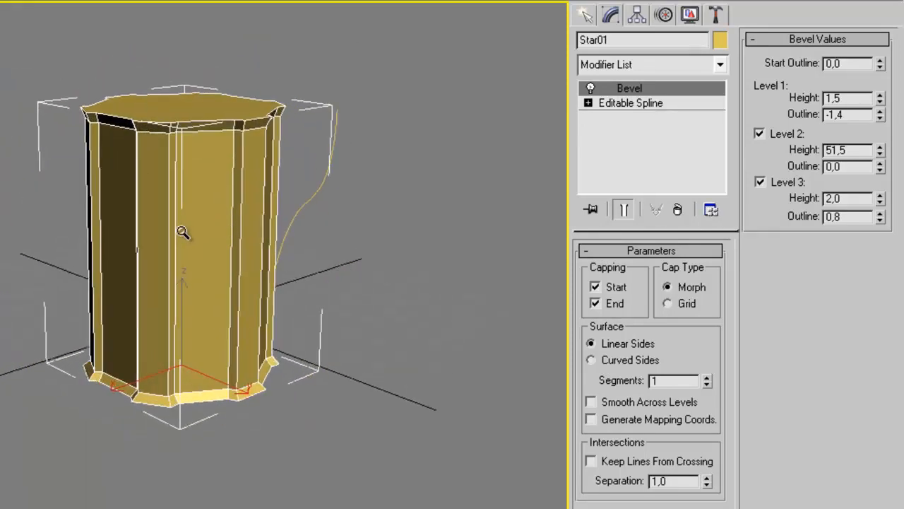
- Disable bevel Level 3 and set Level 1 to height 3,0 and outline -1,8, Level 2 to height 17,5 and outline -2,0
click(796, 183)
drag(878, 154, 874, 208)
drag(880, 115, 880, 118)
drag(881, 98, 884, 103)
drag(880, 167, 878, 171)
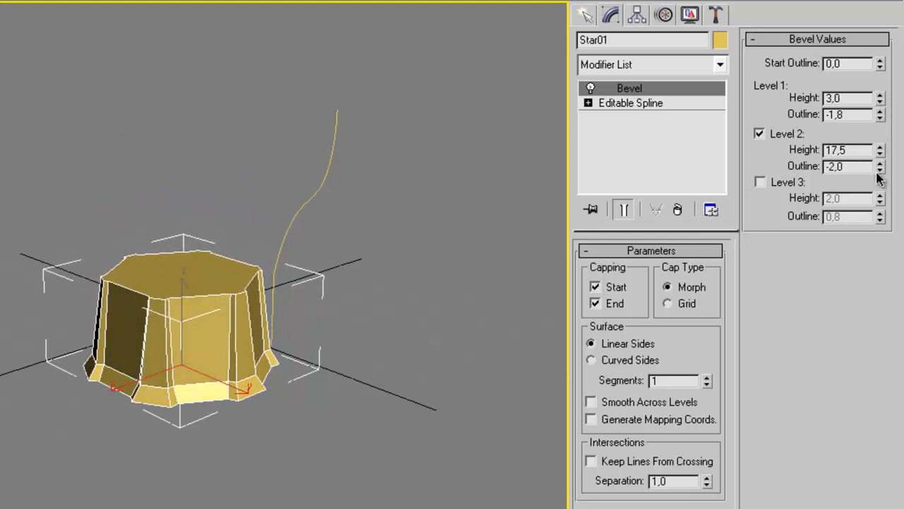
- Enable bevel Level 3 on the star shape with a height of 48,5 and an outline of 0,0
click(760, 183)
click(879, 216)
text(0)
key(Return)
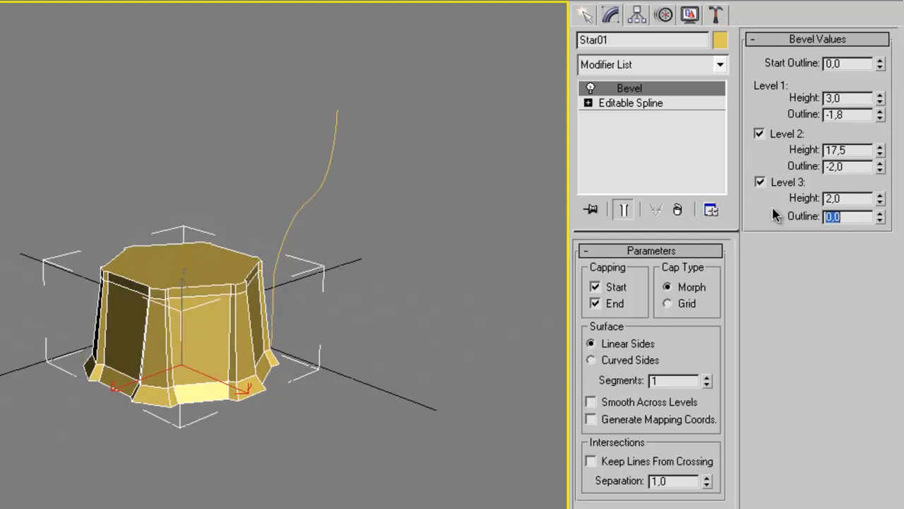
drag(880, 198, 883, 113)
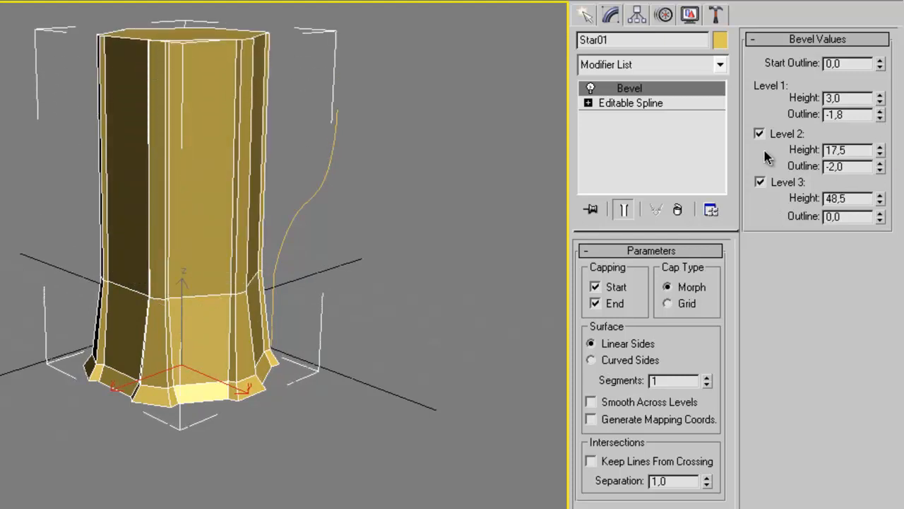
alt+middle_drag(236, 221, 270, 266)
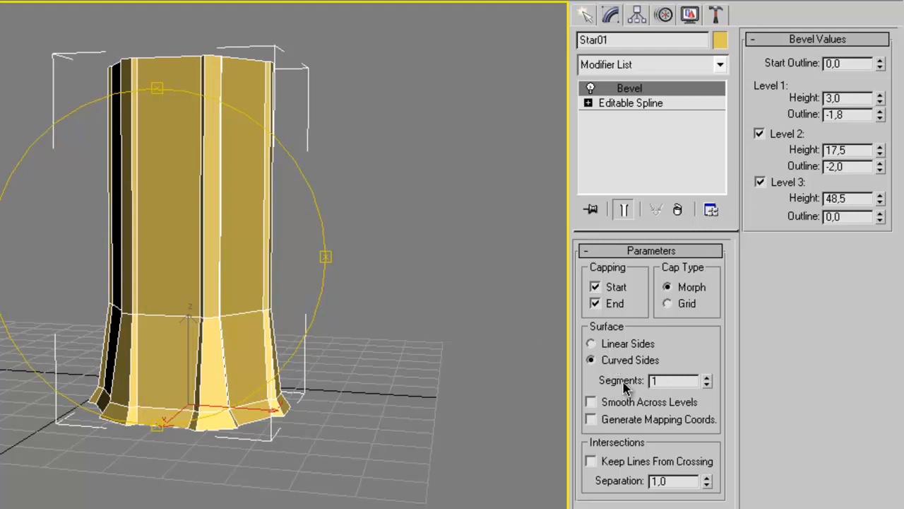
- Set the bevel surface to curved sides with 6 segments
click(706, 377)
click(706, 377)
click(706, 377)
click(706, 378)
click(706, 378)
alt+middle_drag(161, 313, 161, 288)
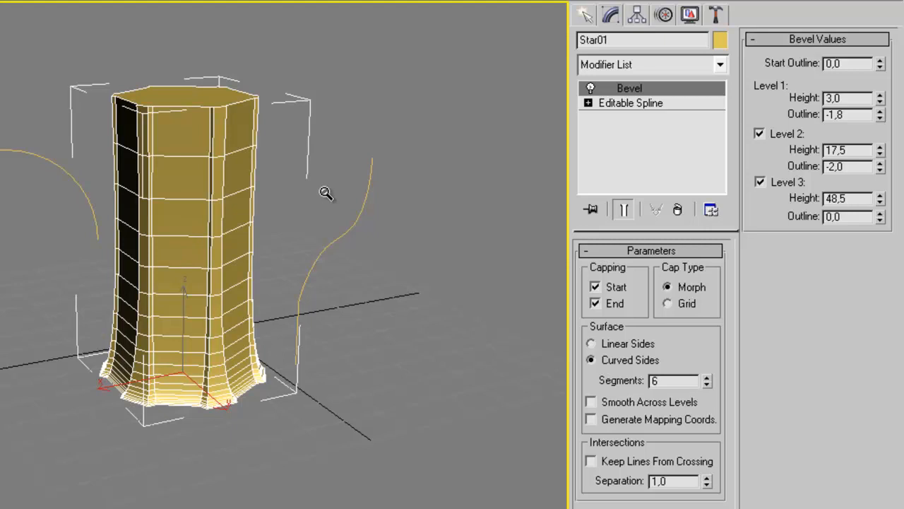
- Remove the Bevel modifier from the star shape and apply a Bevel Profile modifier instead
right_click(632, 93)
click(658, 115)
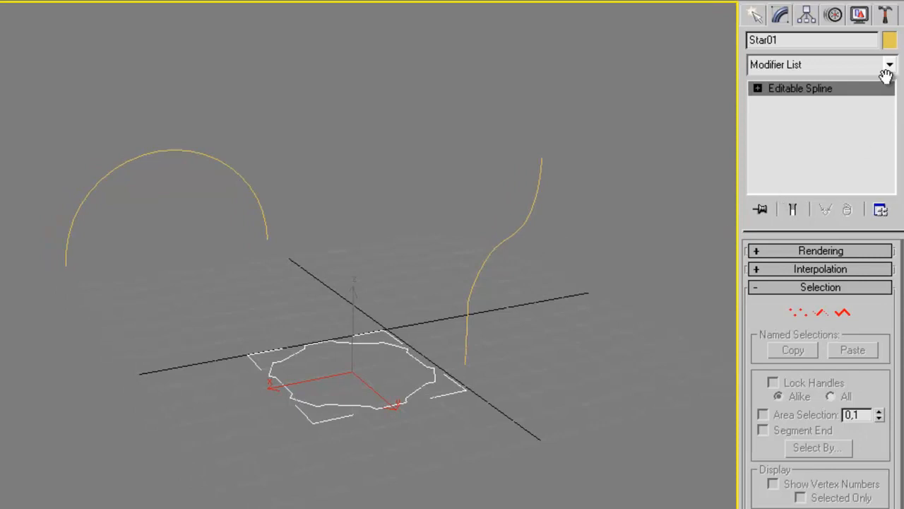
click(889, 65)
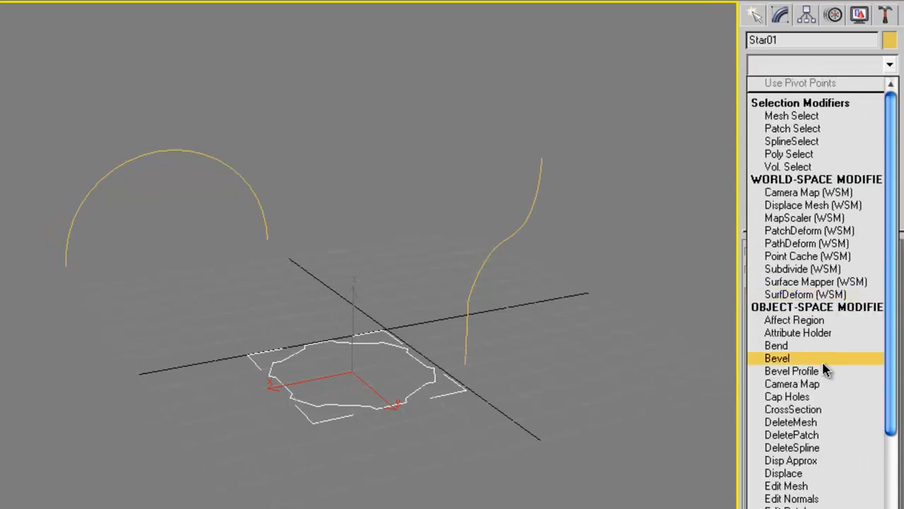
click(792, 371)
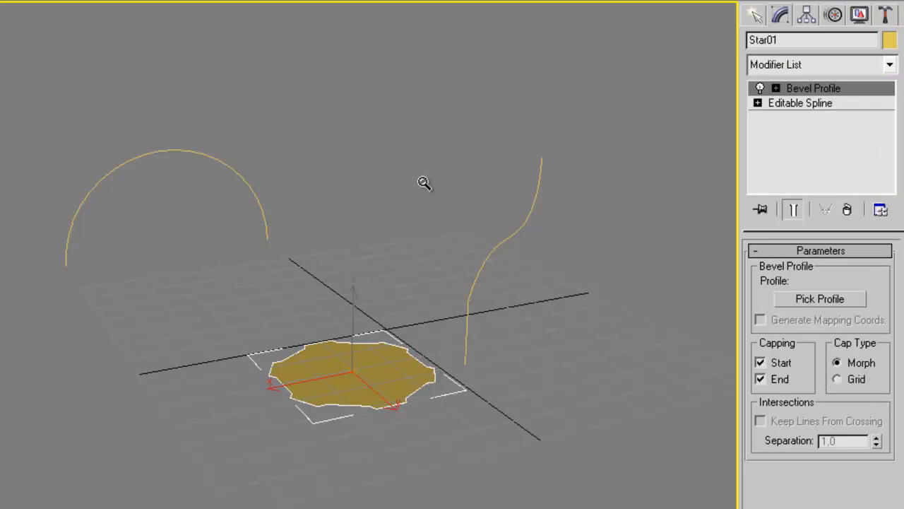
- Pick the S-shaped line as the profile for the star's Bevel Profile modifier
key(ctrl+r)
drag(399, 289, 392, 327)
key(ctrl+p)
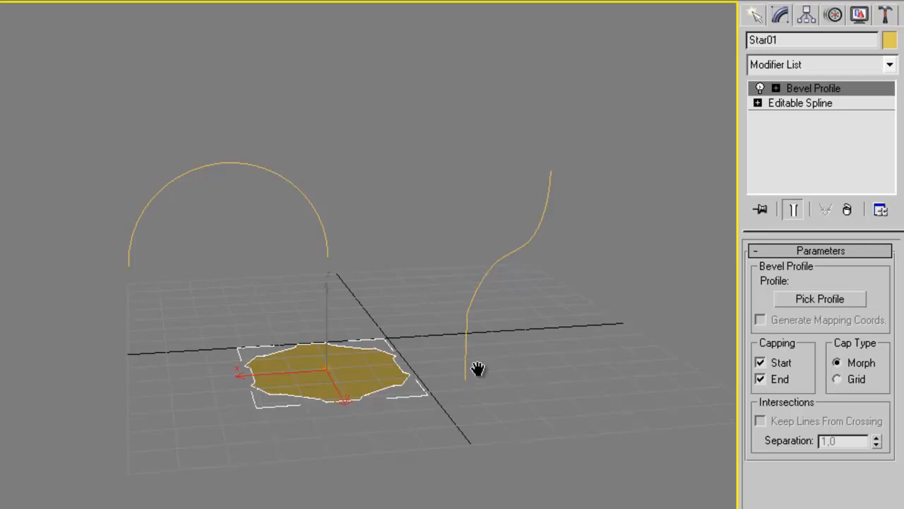
click(823, 301)
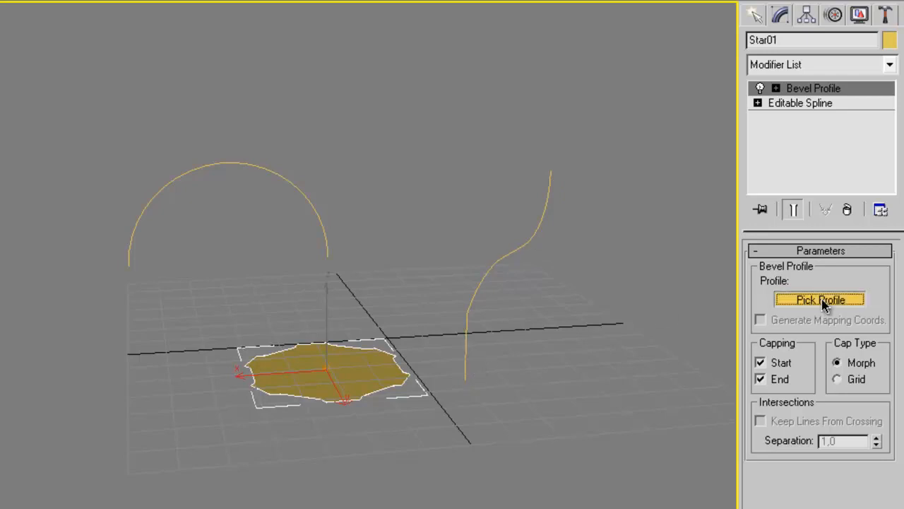
click(533, 237)
alt+middle_drag(402, 297, 356, 296)
middle_drag(442, 306, 424, 303)
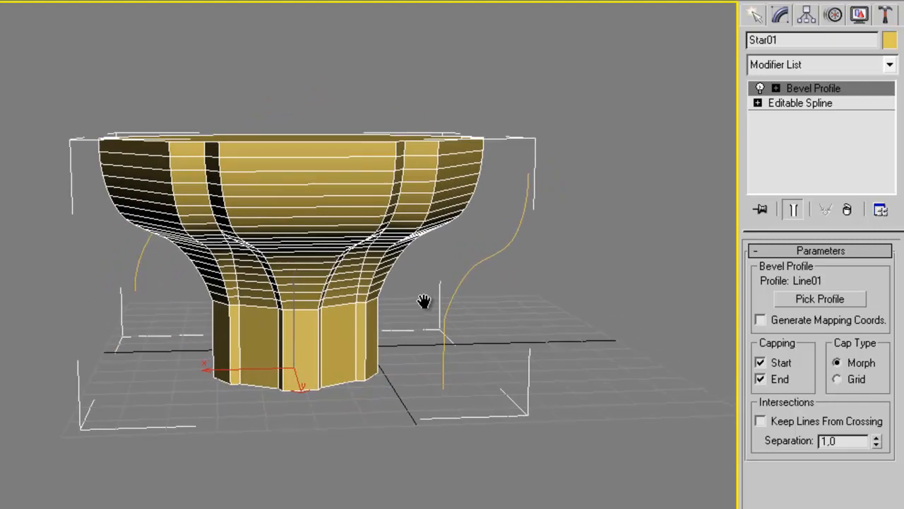
- Move the middle vertex of the S-shaped profile line along the X axis toward the beveled star object
click(755, 15)
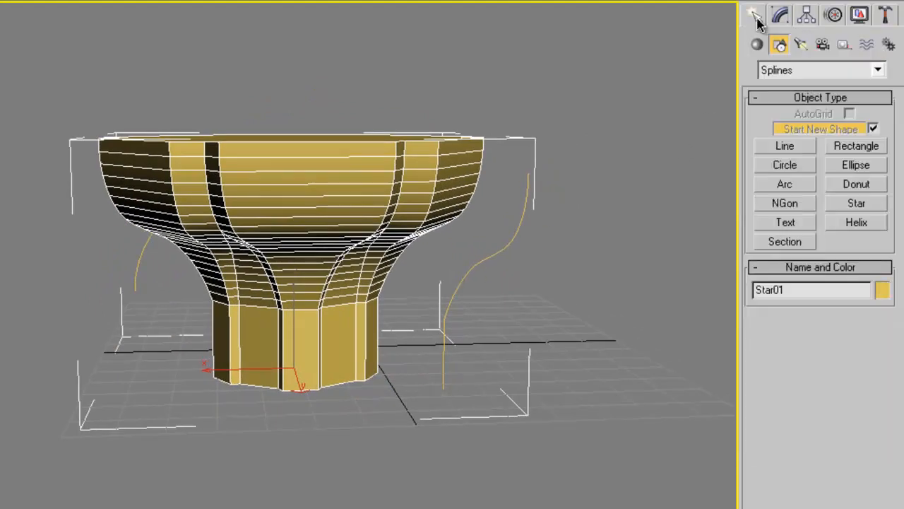
click(337, 0)
click(524, 209)
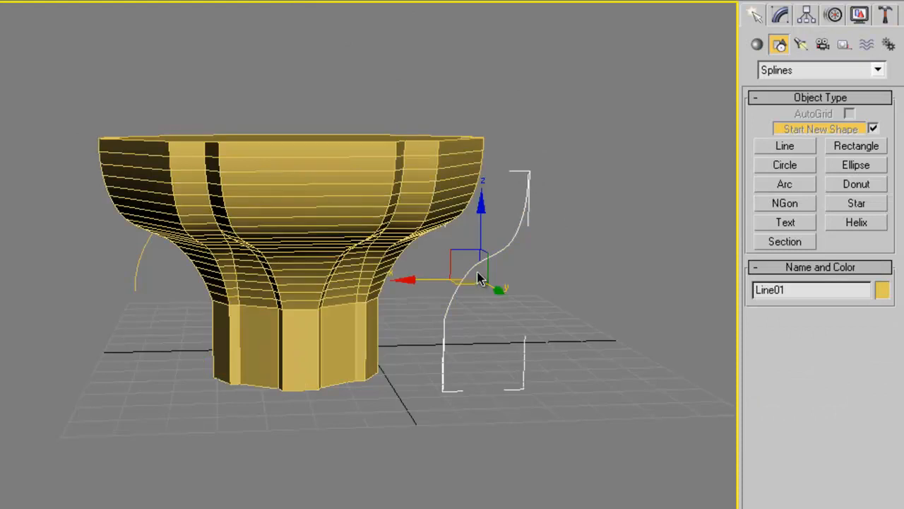
click(780, 15)
click(801, 316)
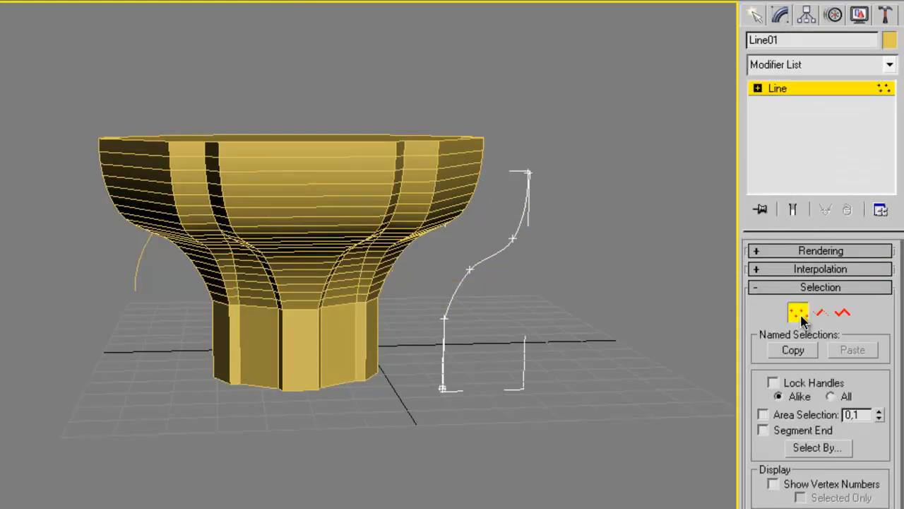
click(470, 271)
mouse_move(410, 275)
mouse_down()
mouse_move(382, 277)
mouse_move(399, 277)
mouse_up()
alt+middle_drag(343, 269, 310, 271)
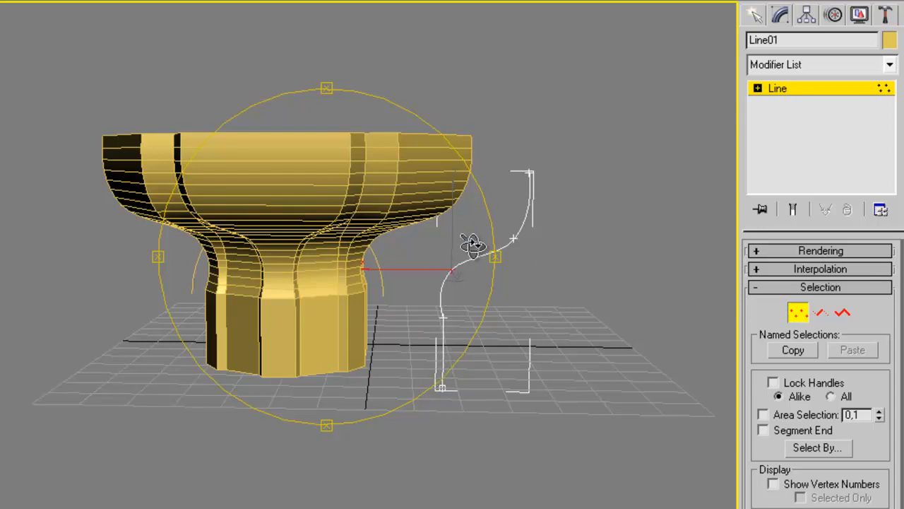
- Show the profile line's vertex numbers, then reverse the spline's direction and restore it
right_click(300, 12)
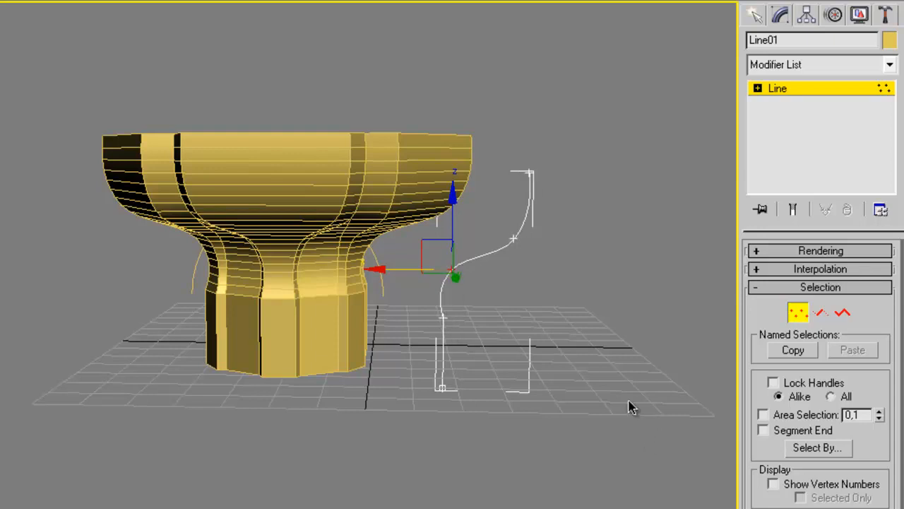
click(773, 485)
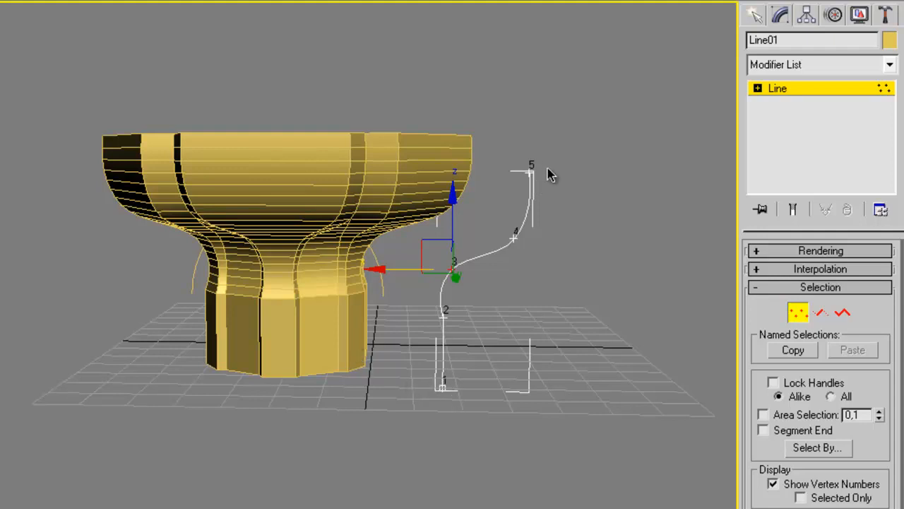
right_click(486, 262)
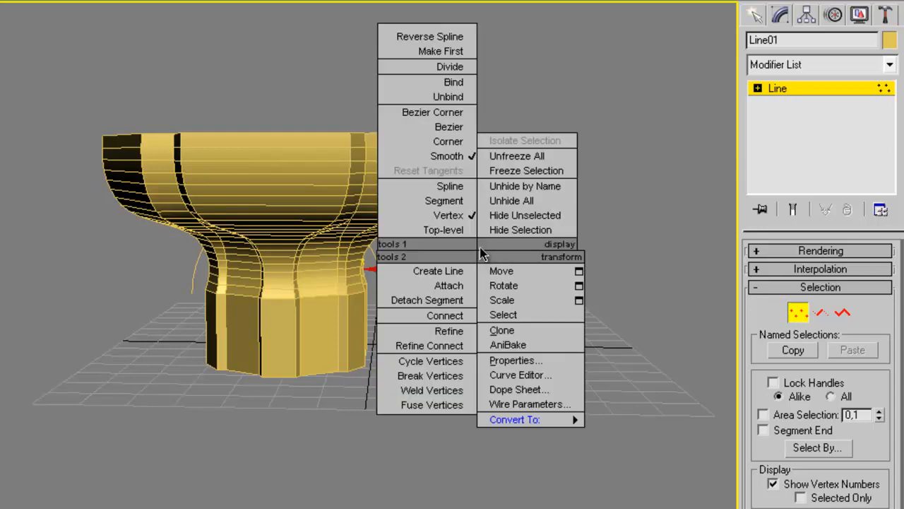
click(459, 38)
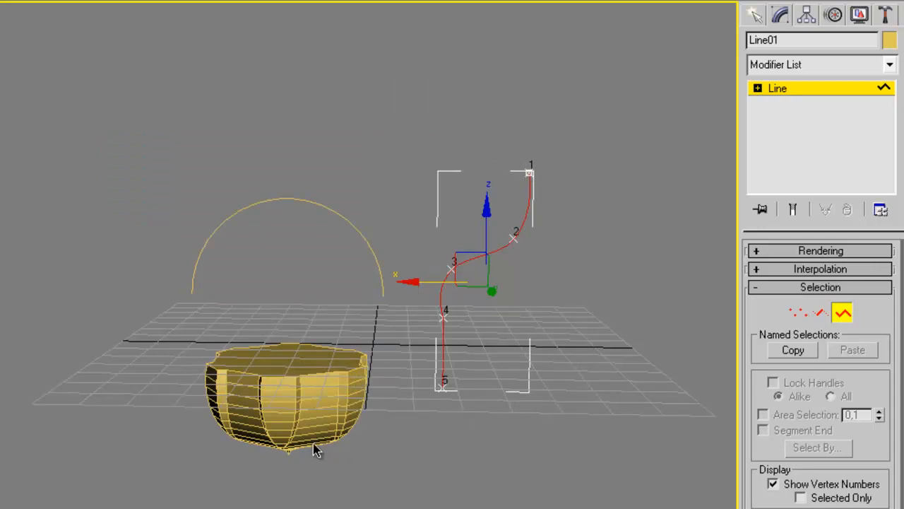
right_click(494, 259)
click(457, 80)
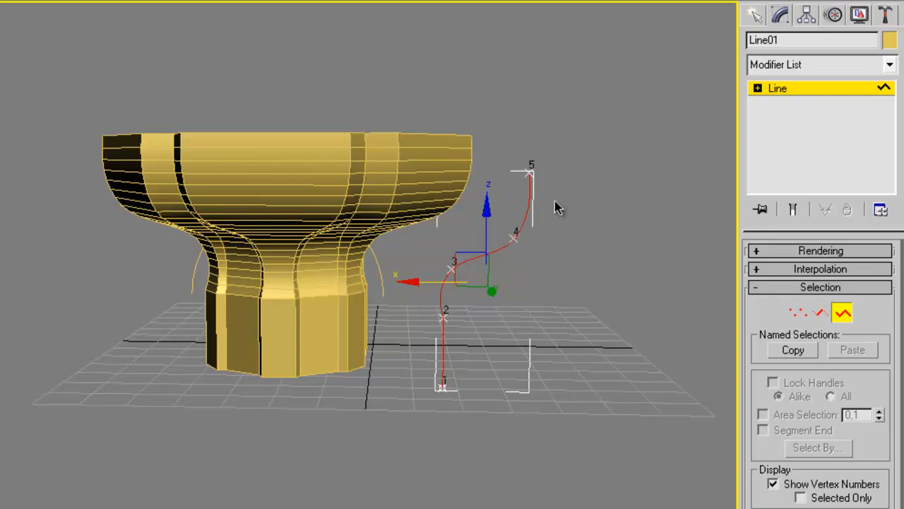
- Remove the Bevel Profile modifier from the star shape and delete the S-shaped profile line
click(754, 14)
click(781, 15)
click(440, 178)
right_click(799, 88)
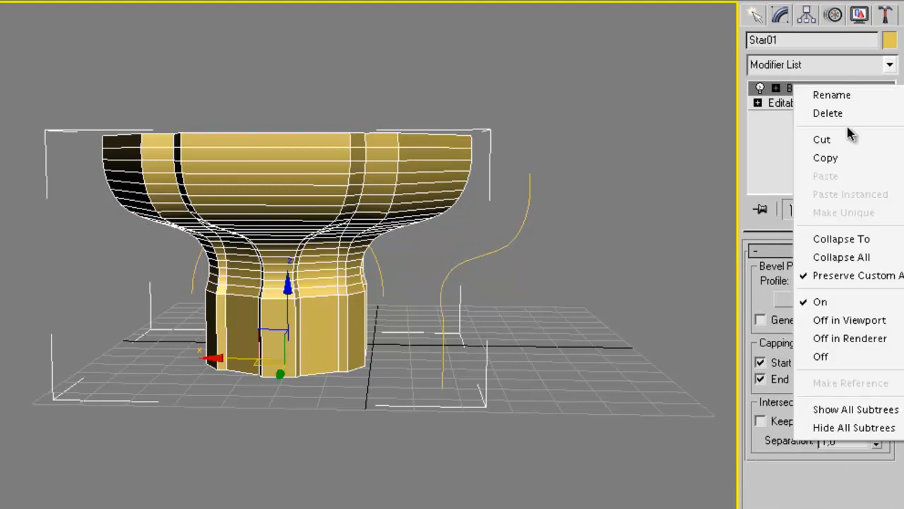
click(850, 114)
alt+middle_drag(485, 297, 418, 294)
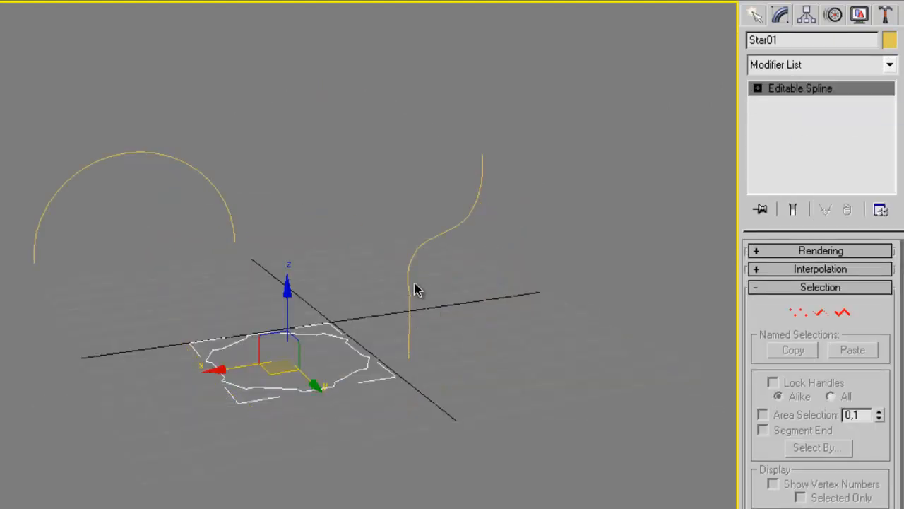
click(408, 277)
key(Delete)
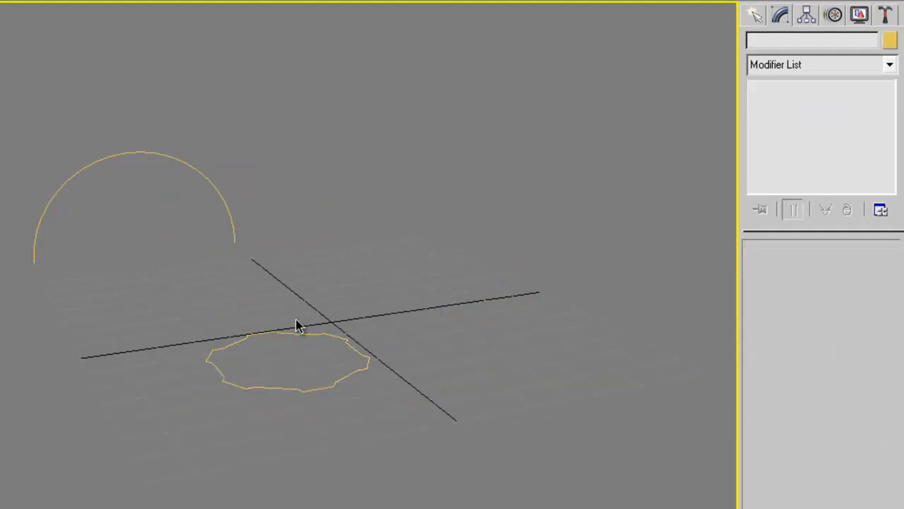
- Move the arc along the Y axis so it stands closer to the star shape
middle_drag(234, 325, 362, 328)
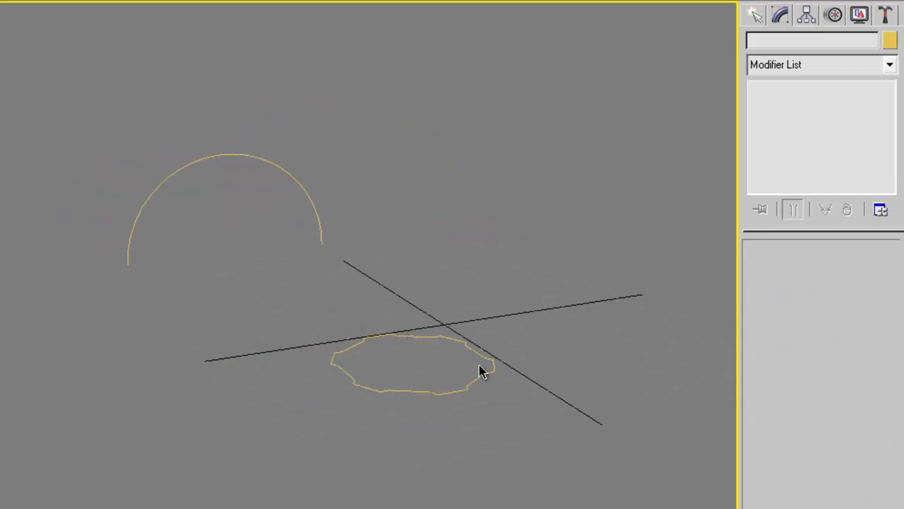
click(246, 153)
drag(257, 277, 335, 342)
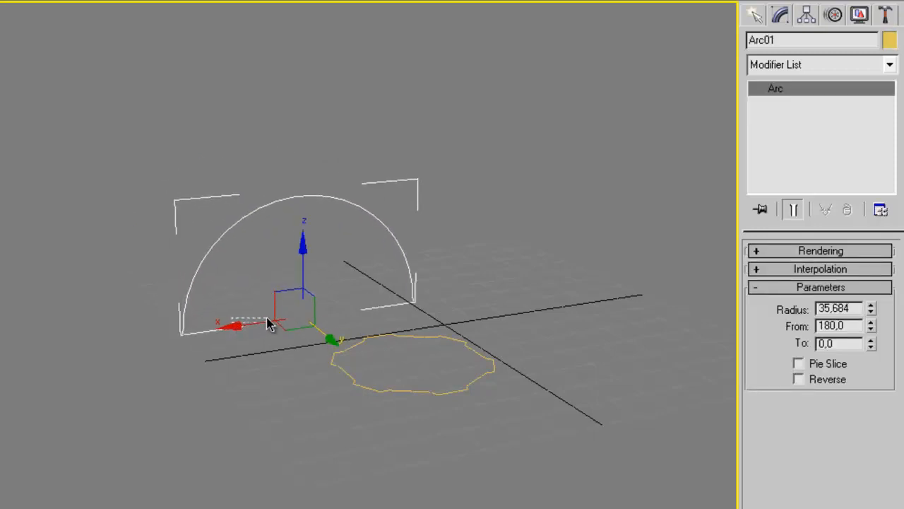
click(267, 326)
click(209, 253)
- Clone the star shape along the X axis as one independent copy named Star02
click(352, 378)
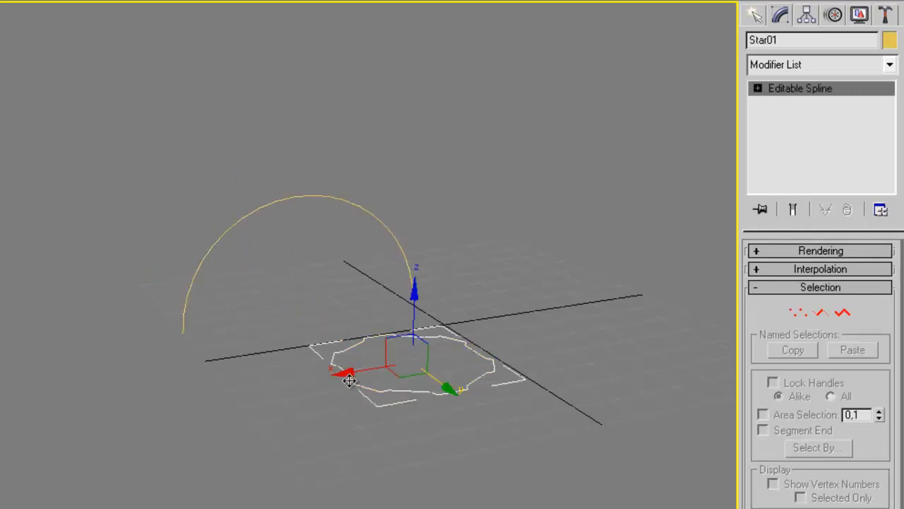
shift+drag(343, 372, 512, 342)
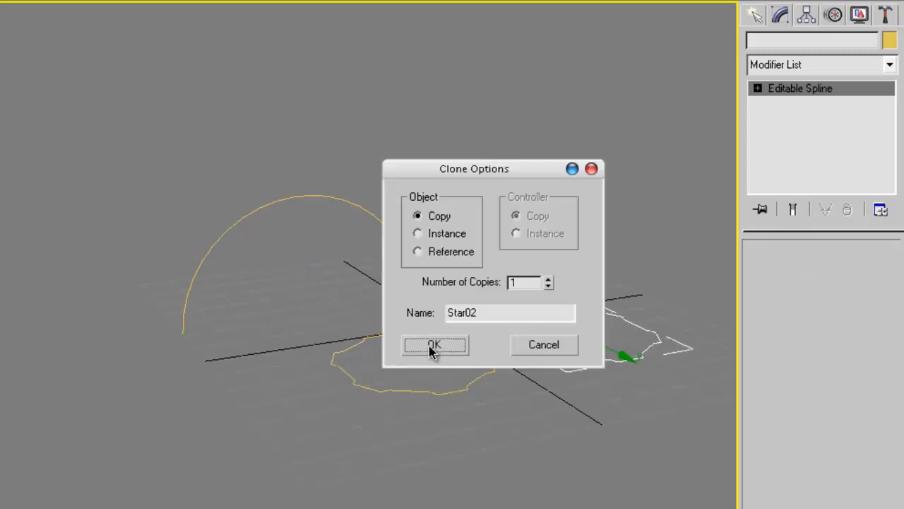
click(432, 346)
click(432, 362)
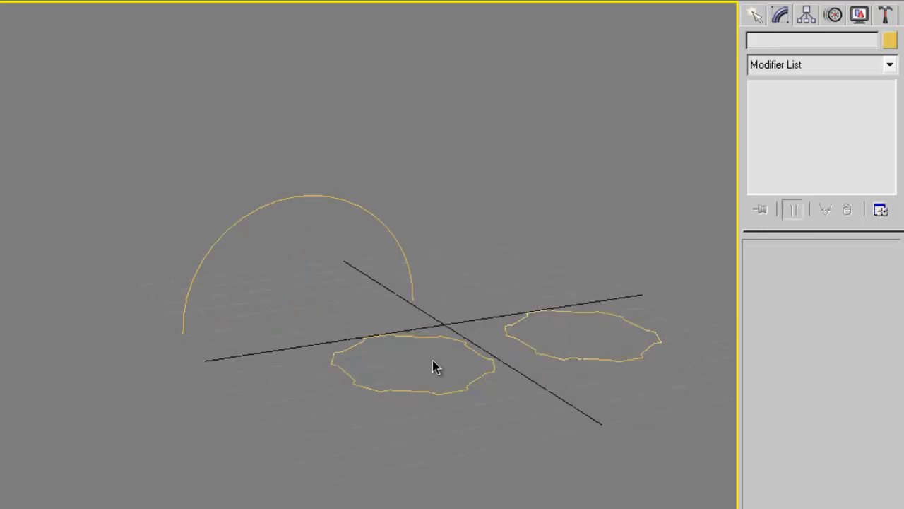
- Create a Loft compound object with the arc as path and the original star shape as its cross-section
click(311, 197)
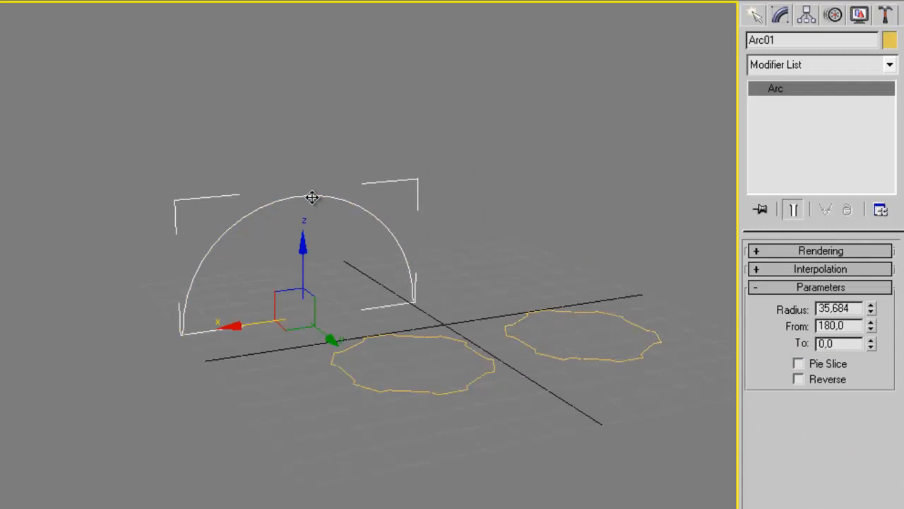
click(753, 15)
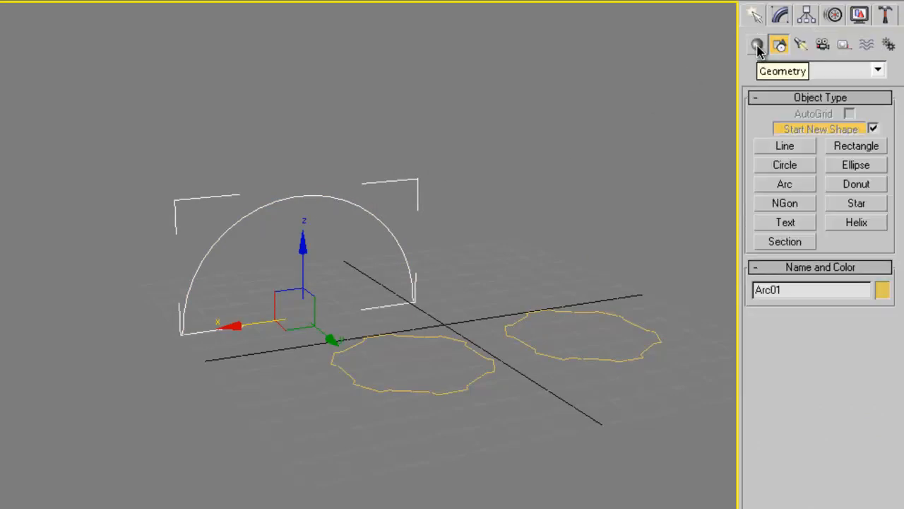
click(757, 44)
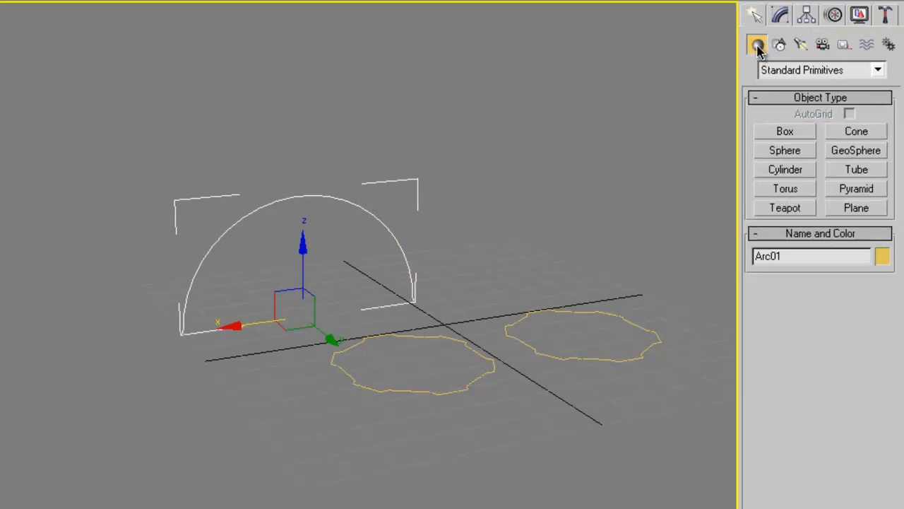
click(793, 74)
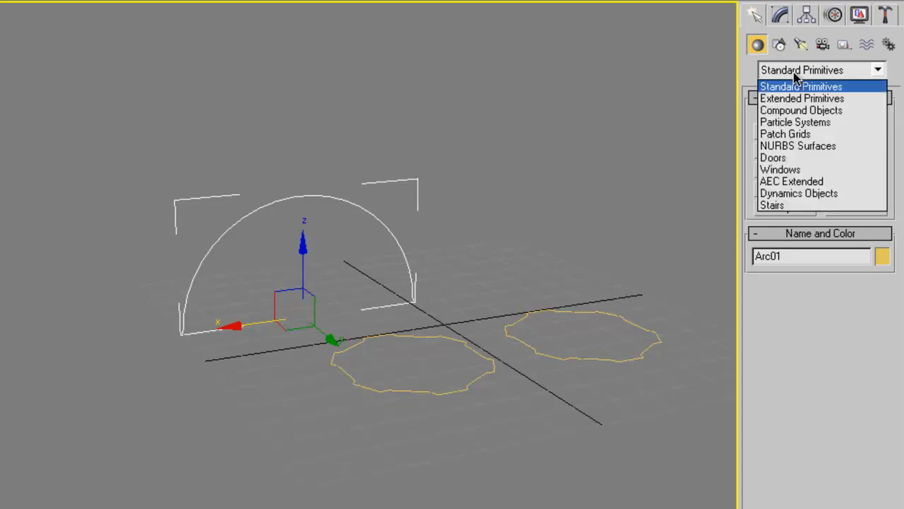
click(815, 113)
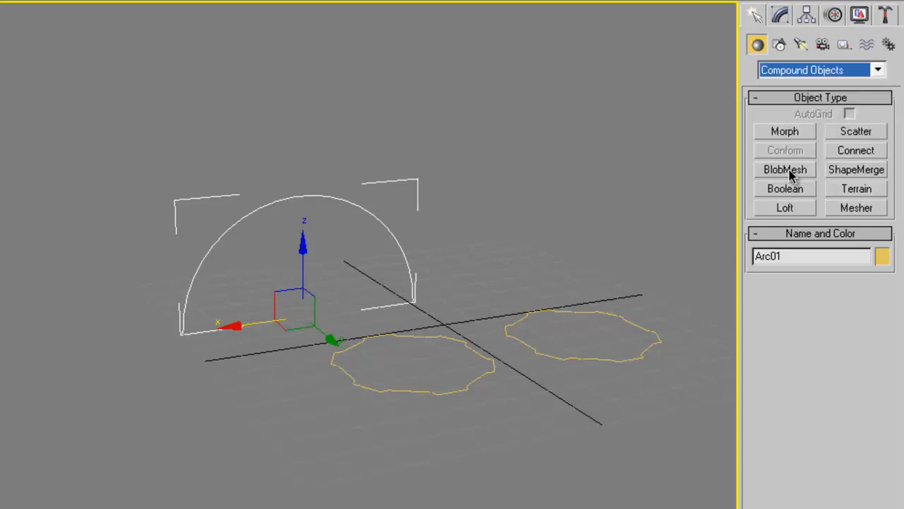
click(805, 209)
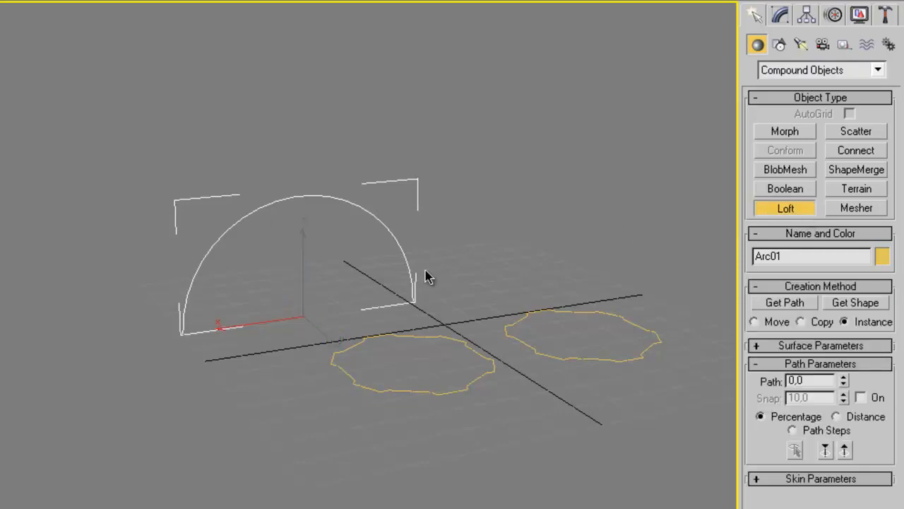
click(828, 302)
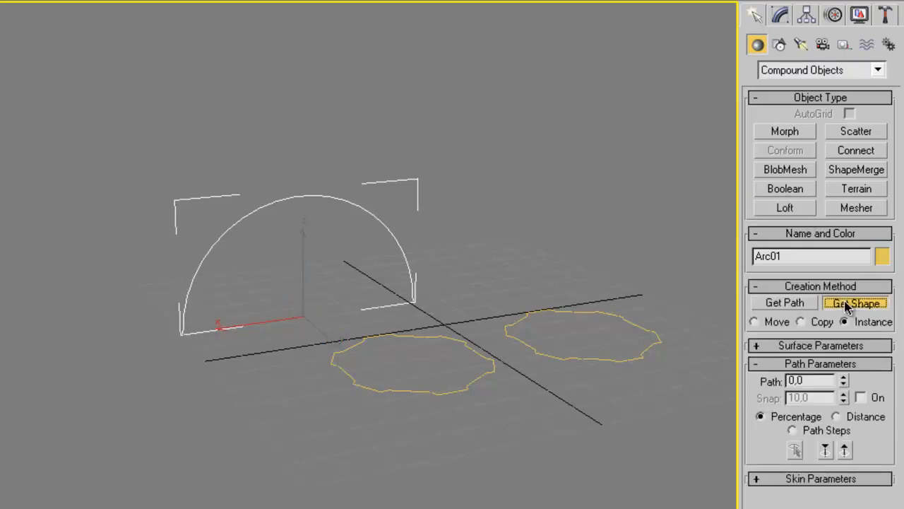
click(452, 340)
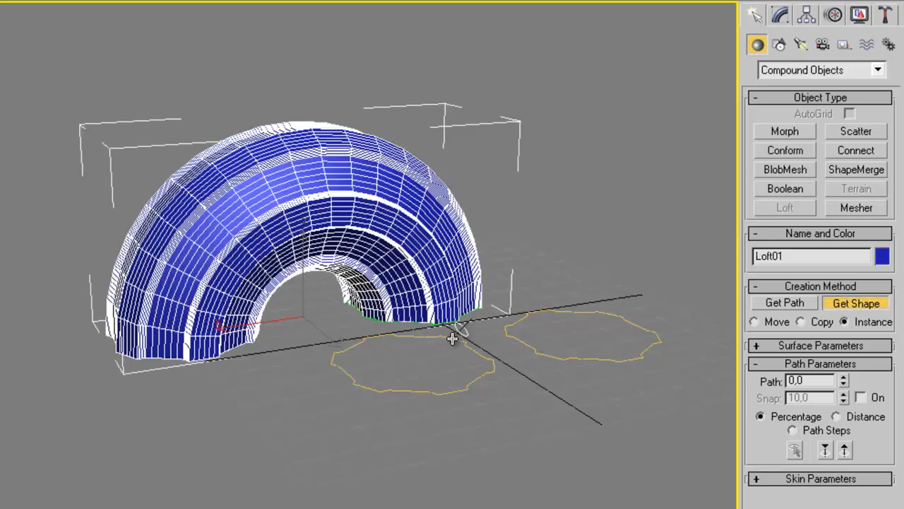
- Set the loft's skin parameters to 0 shape steps and 5 path steps
right_click(357, 282)
alt+middle_drag(318, 271, 409, 275)
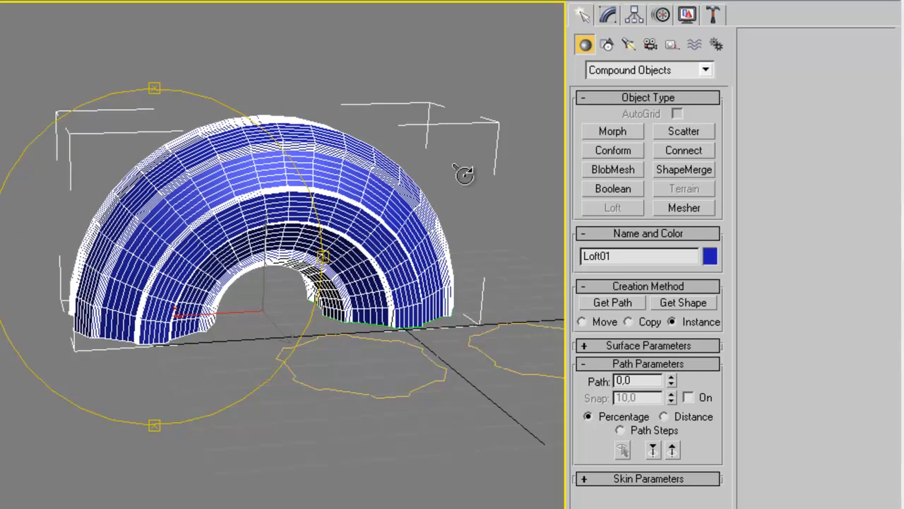
click(608, 17)
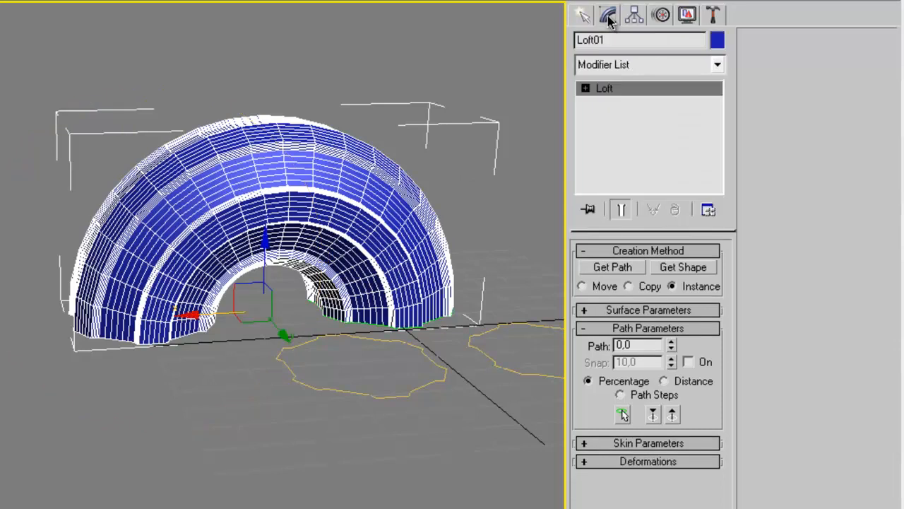
click(689, 444)
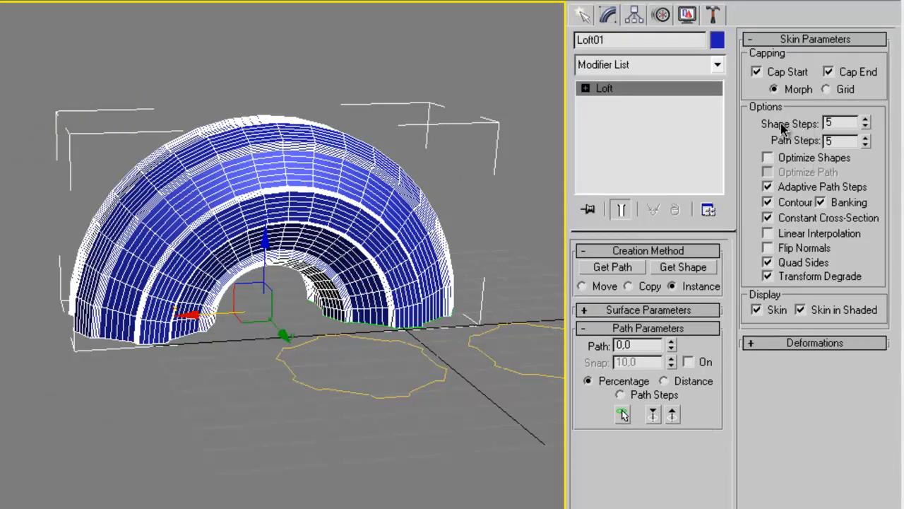
drag(867, 125, 867, 150)
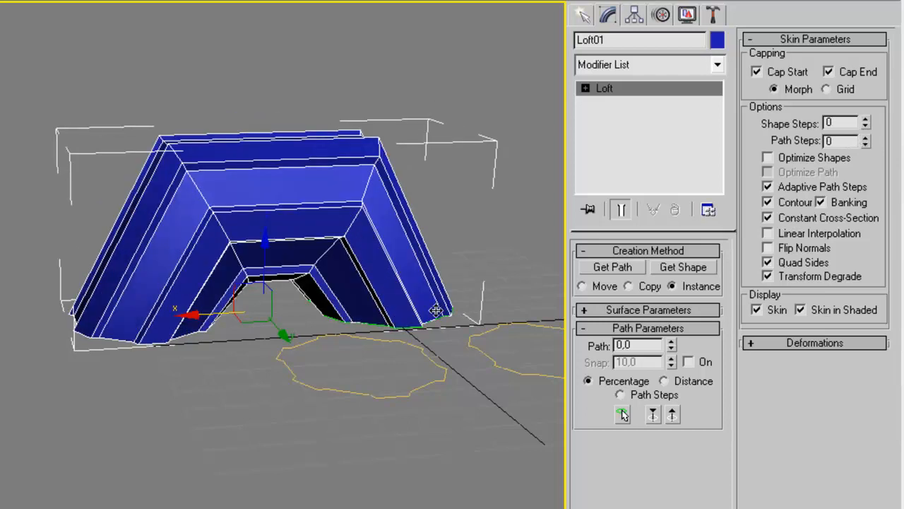
mouse_move(867, 144)
mouse_down()
mouse_move(867, 115)
mouse_move(867, 161)
mouse_up()
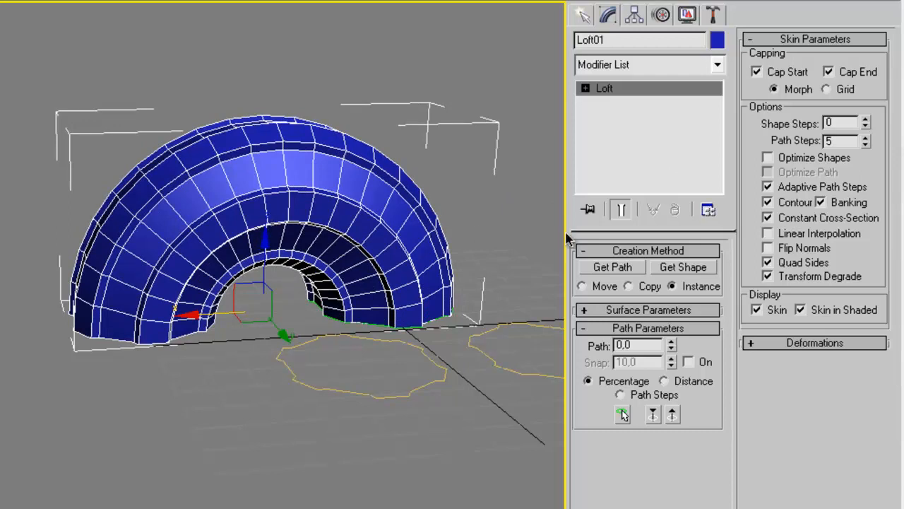
- Apply a Twist deformation to the loft by raising the curve's end point to about 100, and inspect the twisted form
click(771, 345)
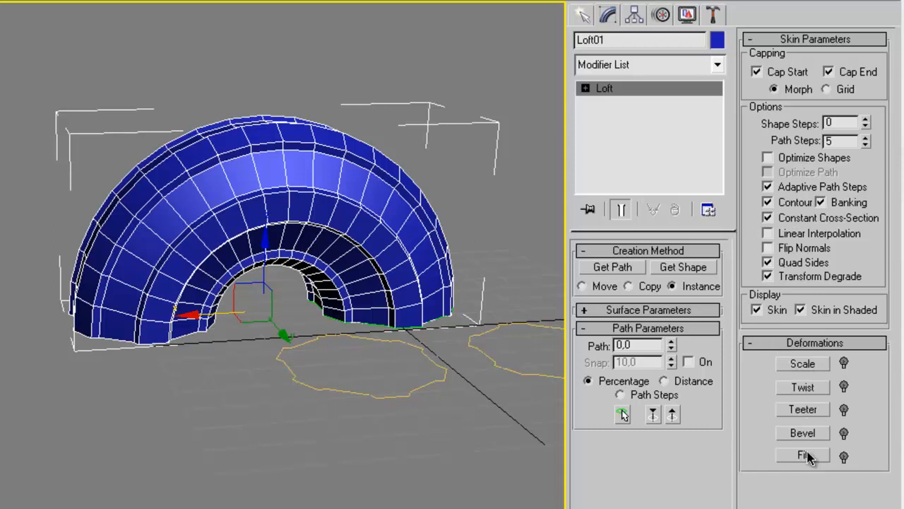
middle_drag(346, 334, 396, 256)
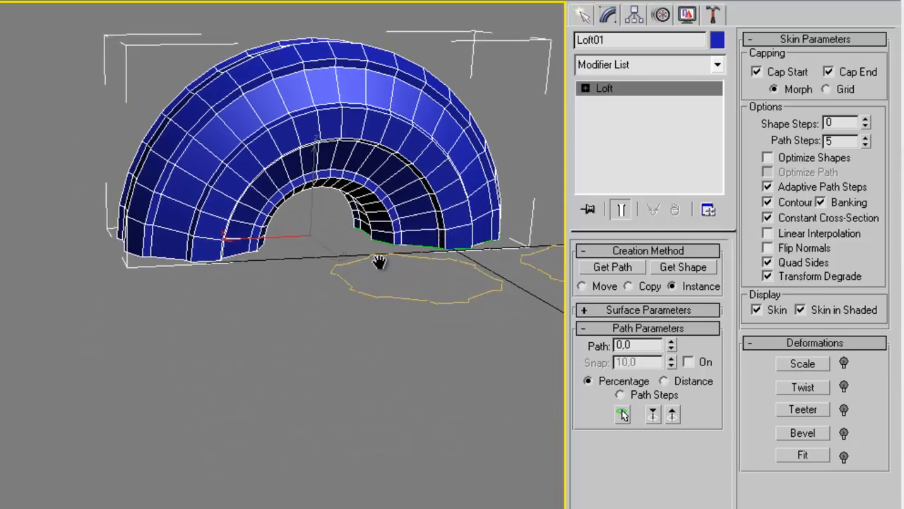
click(802, 387)
drag(157, 30, 441, 283)
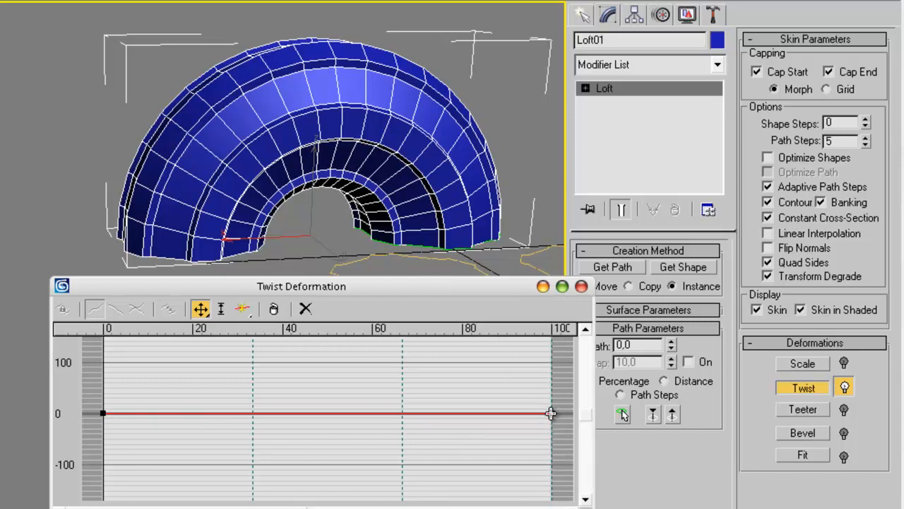
drag(552, 412, 567, 363)
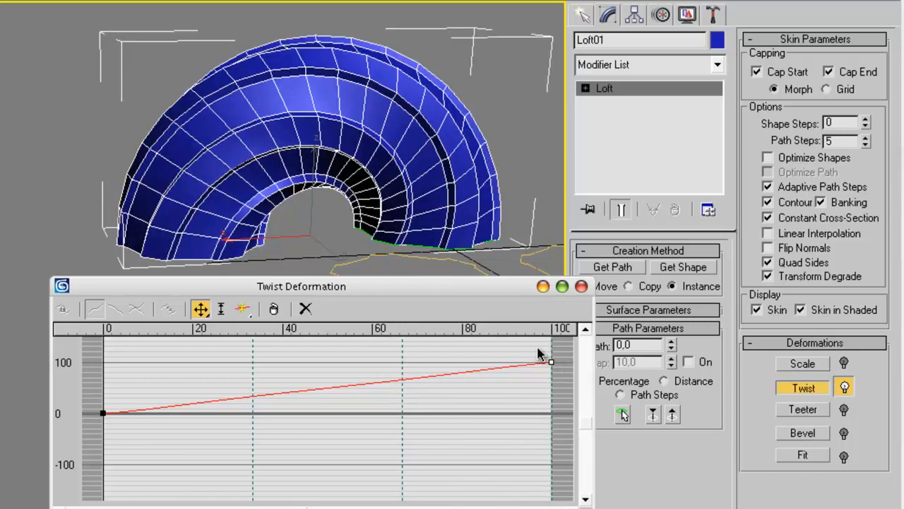
key(ctrl+r)
drag(230, 178, 166, 228)
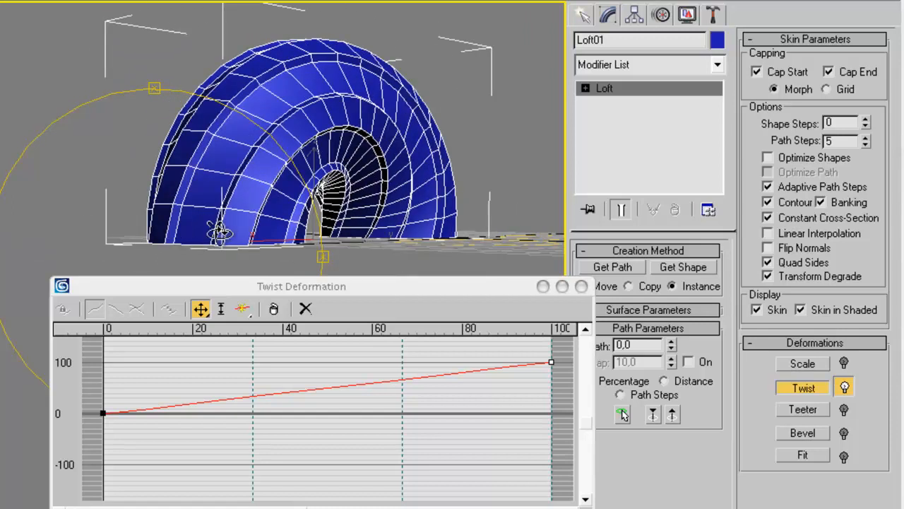
drag(253, 233, 185, 242)
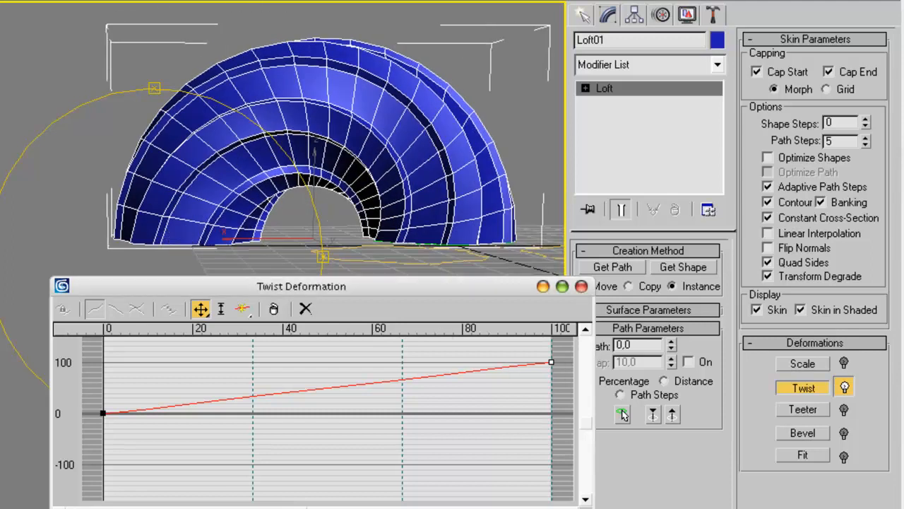
- Undo the end-point twist, insert a control point at about 50% of the twist curve and raise it to about 70
key(ctrl+z)
click(241, 311)
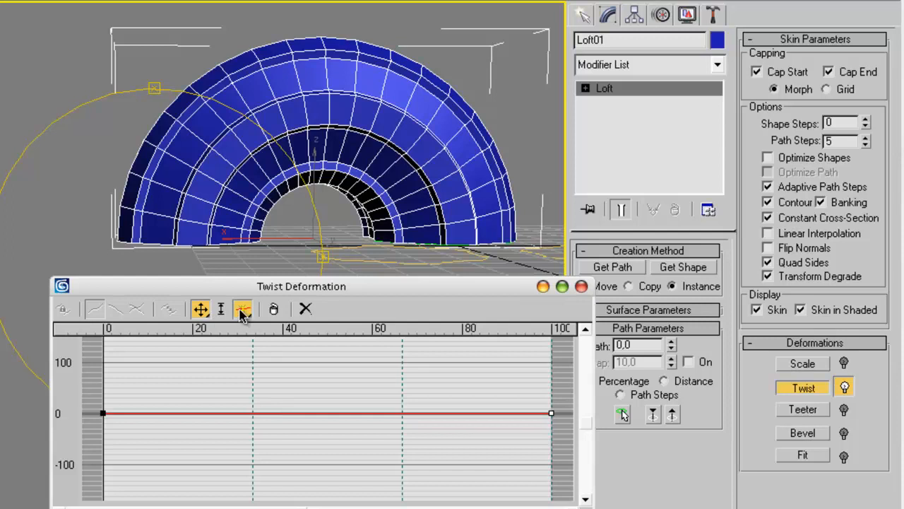
click(328, 413)
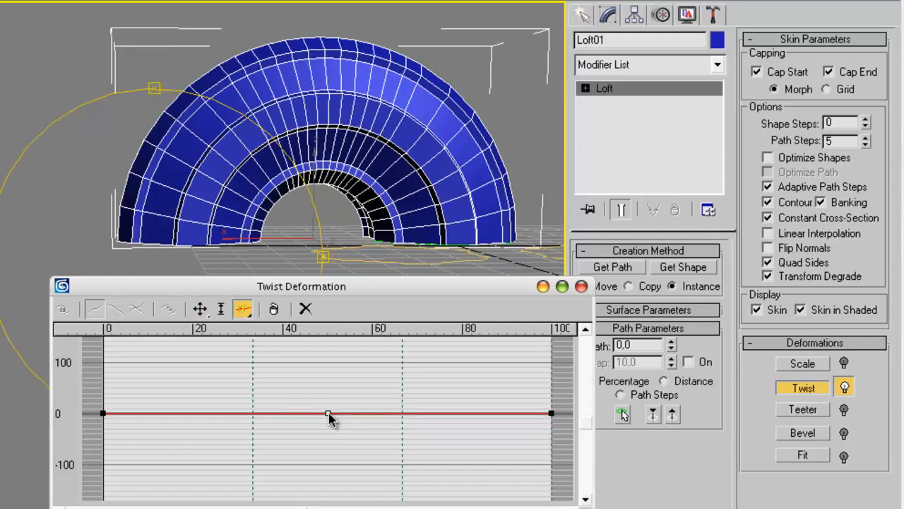
click(200, 310)
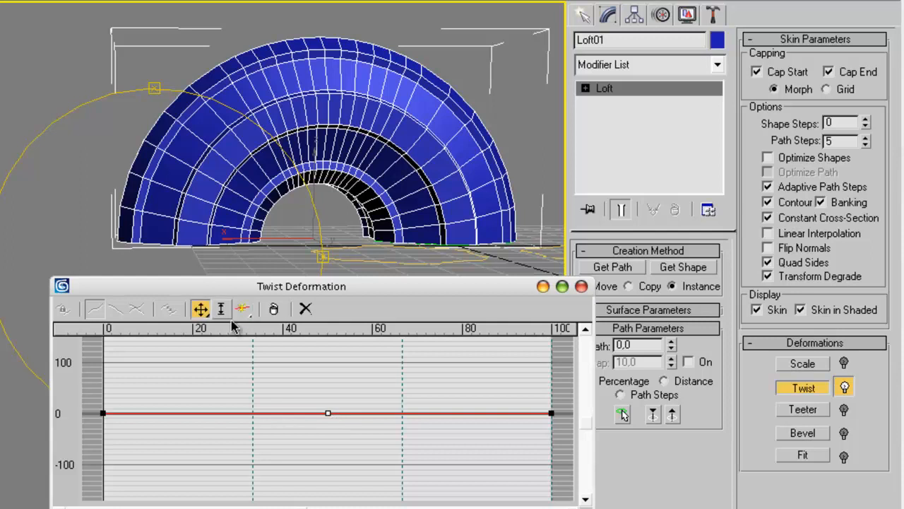
drag(328, 411, 329, 376)
mouse_move(224, 222)
alt+middle_down()
mouse_move(283, 209)
mouse_move(531, 211)
mouse_move(214, 212)
alt+middle_up()
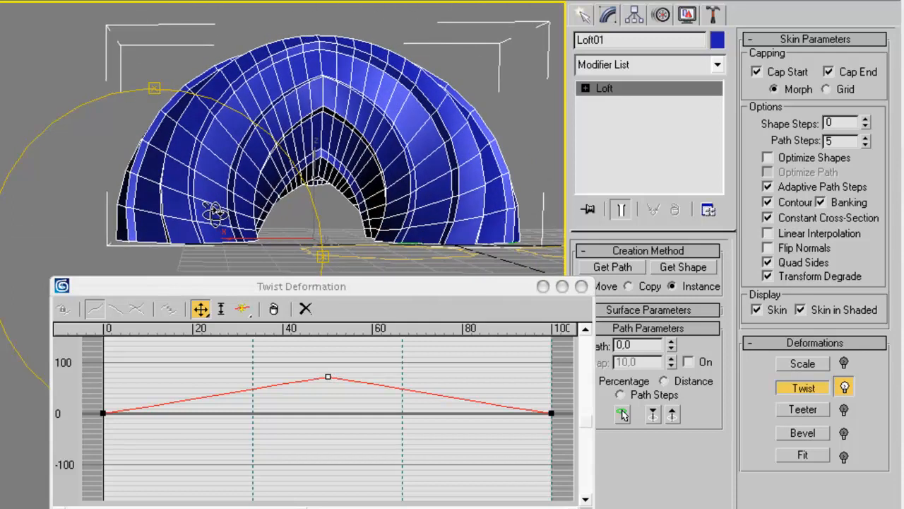
- Reset the twist curve and close the Twist Deformation editor
click(274, 309)
alt+middle_drag(231, 230, 177, 221)
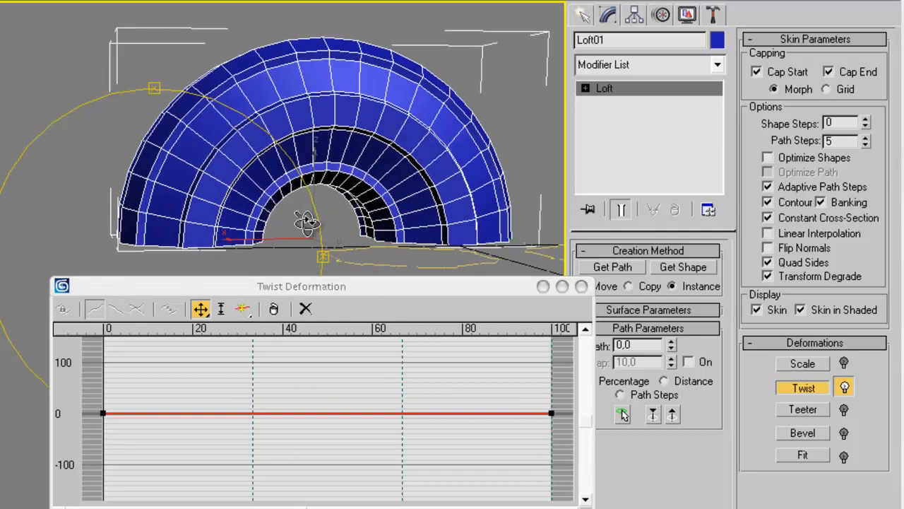
click(582, 286)
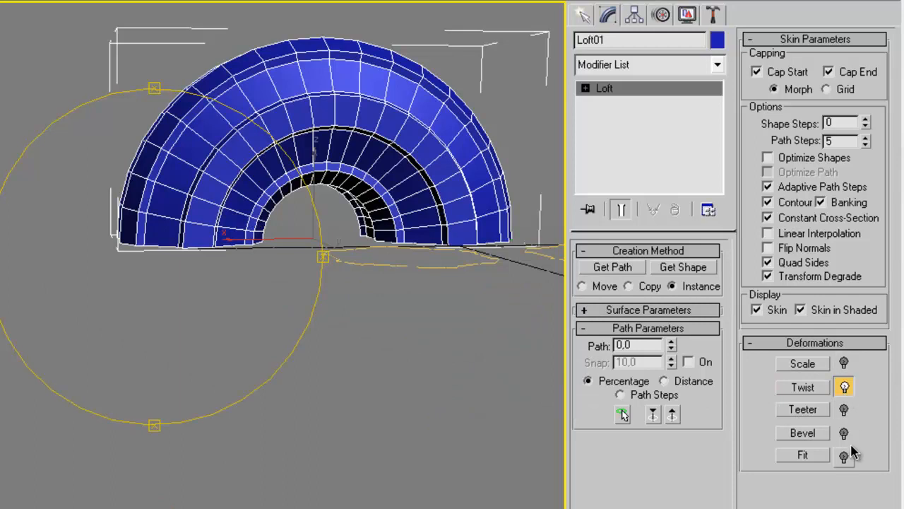
- Stretch the copied star Star02 by moving its front group of vertices outward along the Y axis
middle_drag(321, 233, 246, 245)
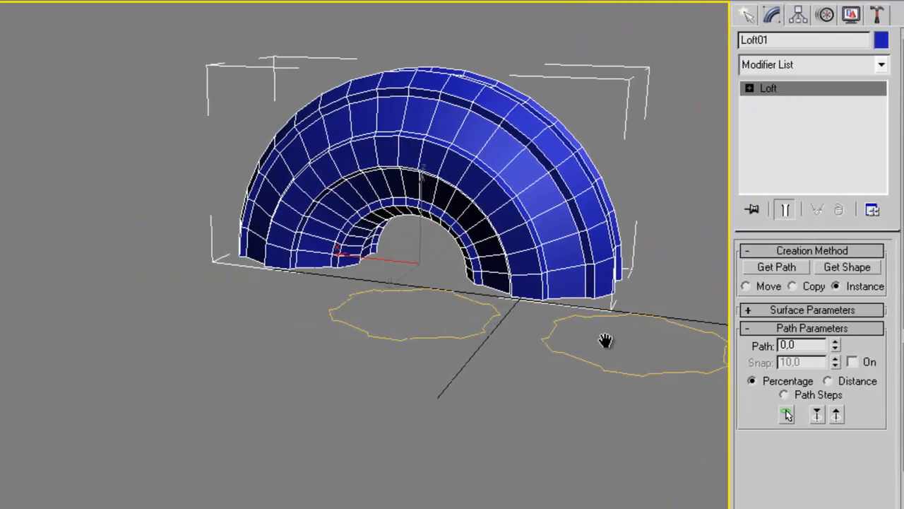
alt+middle_drag(567, 359, 514, 328)
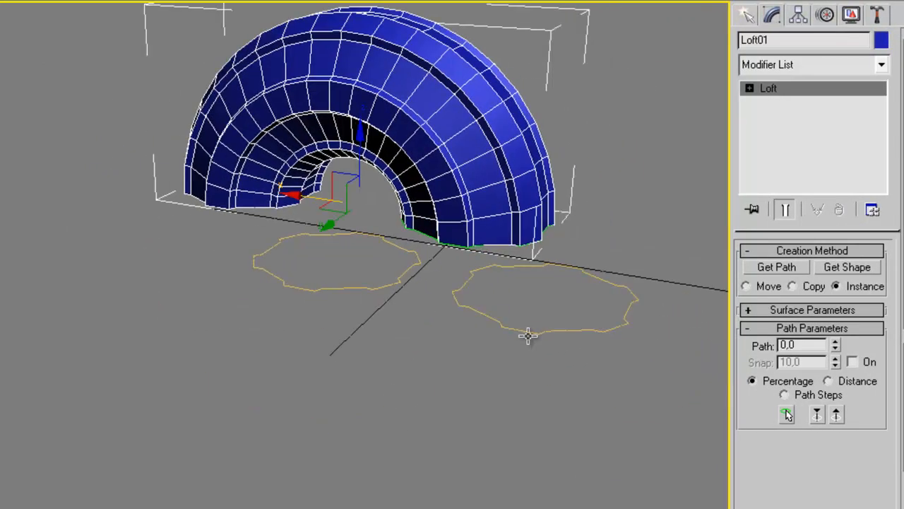
click(530, 332)
click(788, 315)
drag(476, 332, 556, 320)
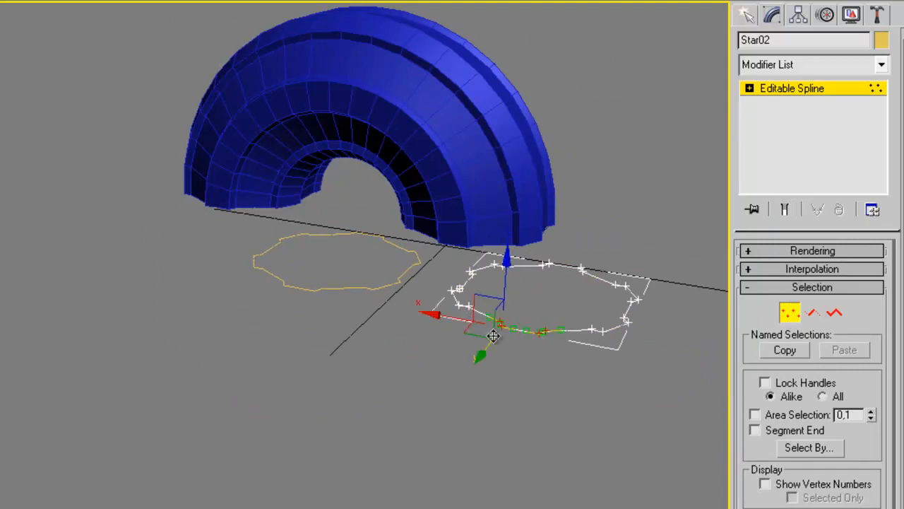
drag(482, 348, 434, 450)
click(354, 359)
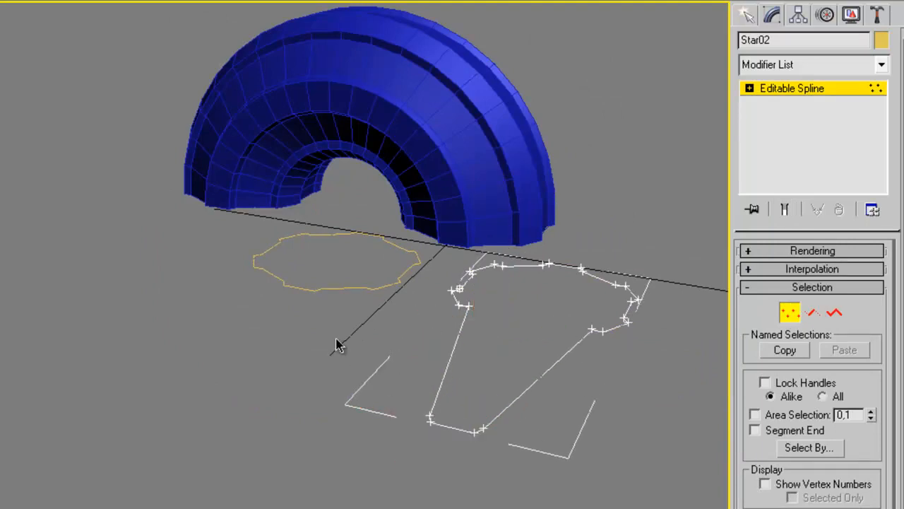
- Add the stretched Star02 shape as the loft's cross-section at path position 50 percent
click(746, 14)
click(461, 111)
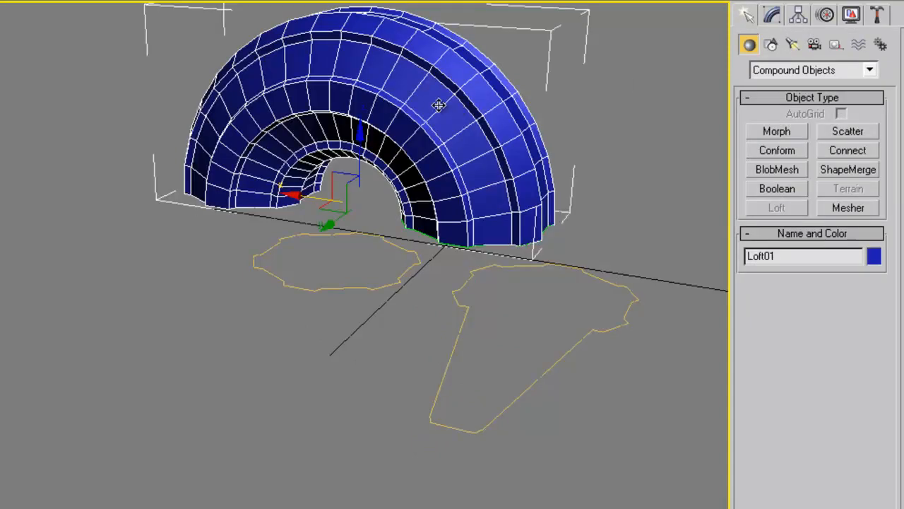
click(772, 15)
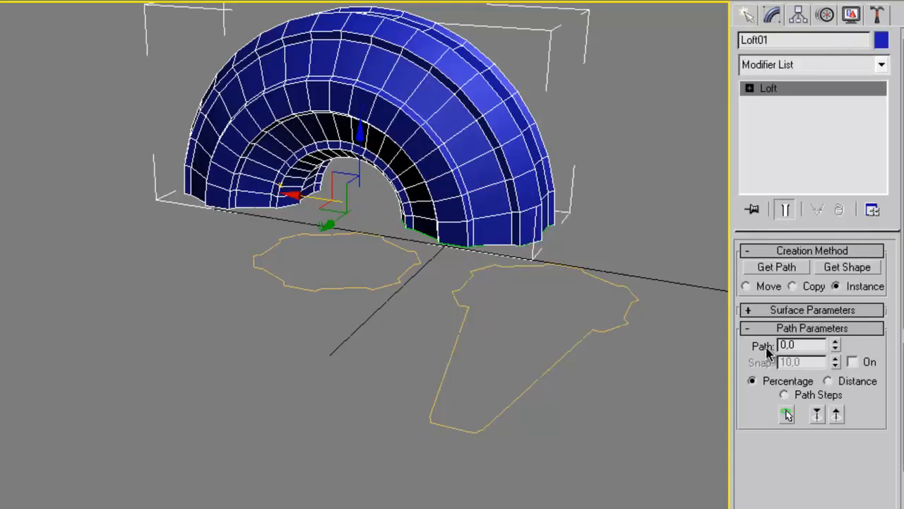
double_click(801, 345)
text(50)
key(Return)
mouse_move(830, 347)
mouse_down()
mouse_move(835, 366)
mouse_move(831, 316)
mouse_move(833, 361)
mouse_move(833, 349)
mouse_up()
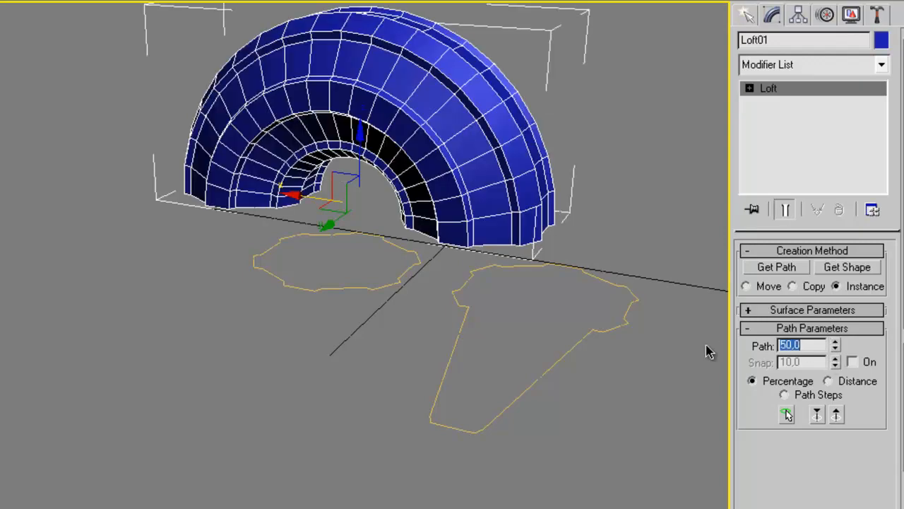
click(841, 269)
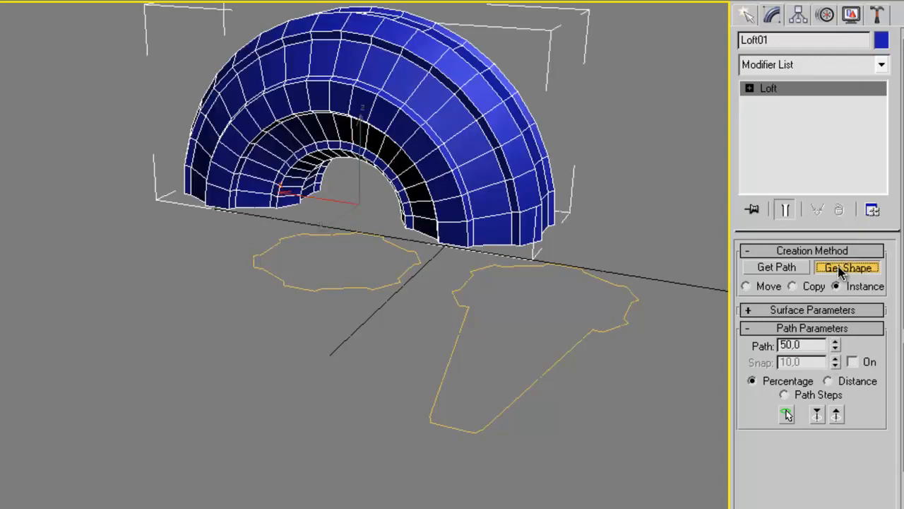
click(582, 333)
right_click(416, 253)
- Examine the loft with its new middle cross-section from above and from several sides
key(ctrl+r)
drag(305, 212, 352, 37)
middle_drag(490, 222, 492, 253)
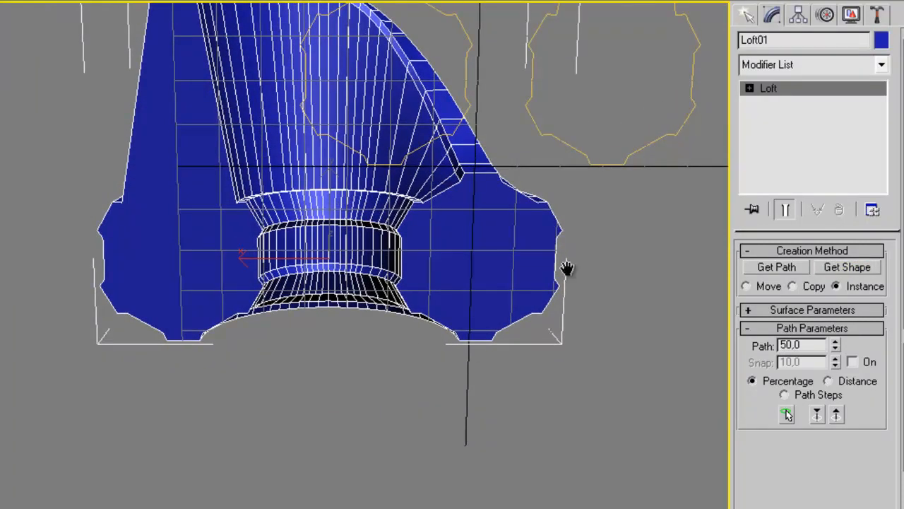
drag(241, 225, 326, 323)
alt+middle_drag(301, 346, 313, 329)
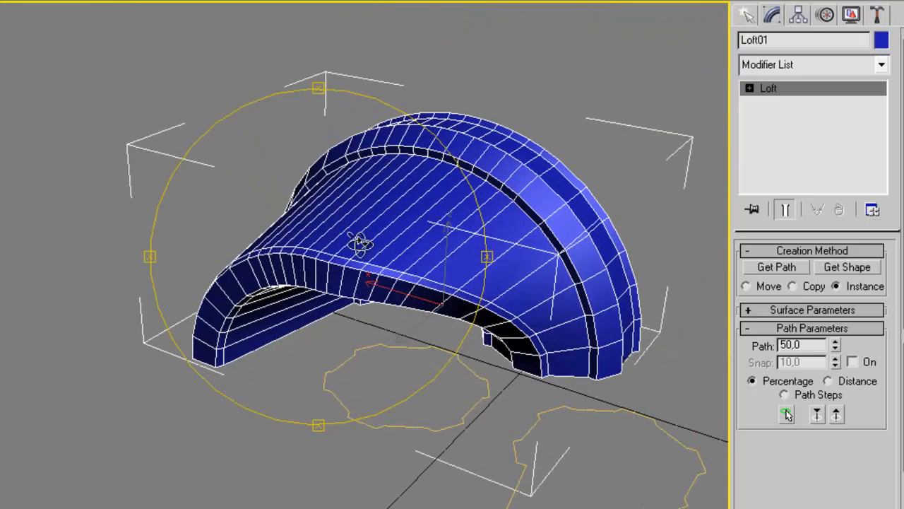
alt+middle_drag(323, 272, 356, 259)
middle_drag(405, 274, 369, 239)
- Add the original star shape as the loft's cross-section at path position 100 percent
click(823, 345)
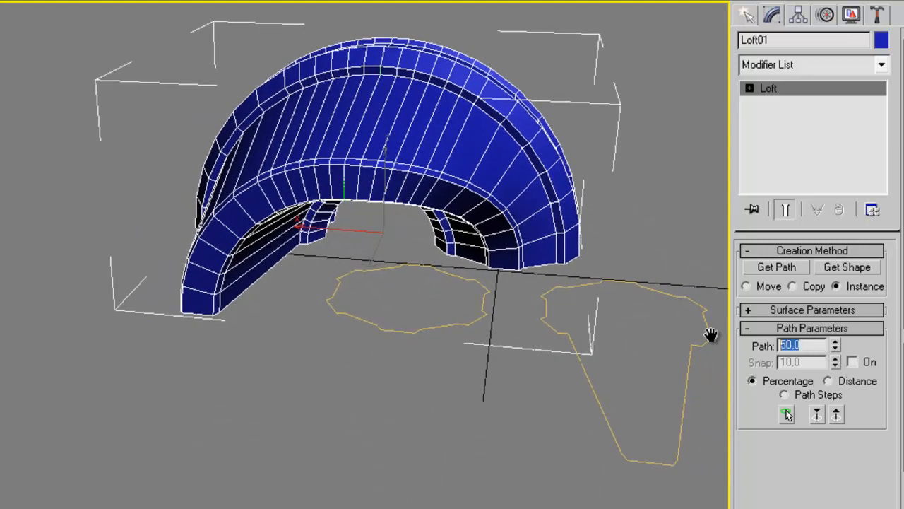
click(847, 267)
click(410, 323)
alt+middle_drag(410, 309, 363, 262)
alt+middle_drag(414, 299, 326, 194)
alt+middle_drag(391, 221, 355, 240)
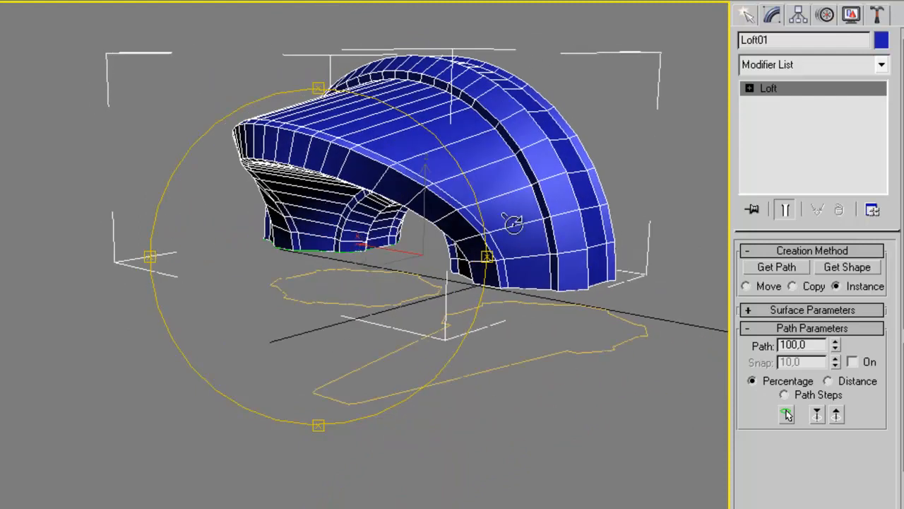
- Shorten the protruding part of Star02 by moving its outer vertices inward along the Y axis, and leave vertex editing
click(748, 15)
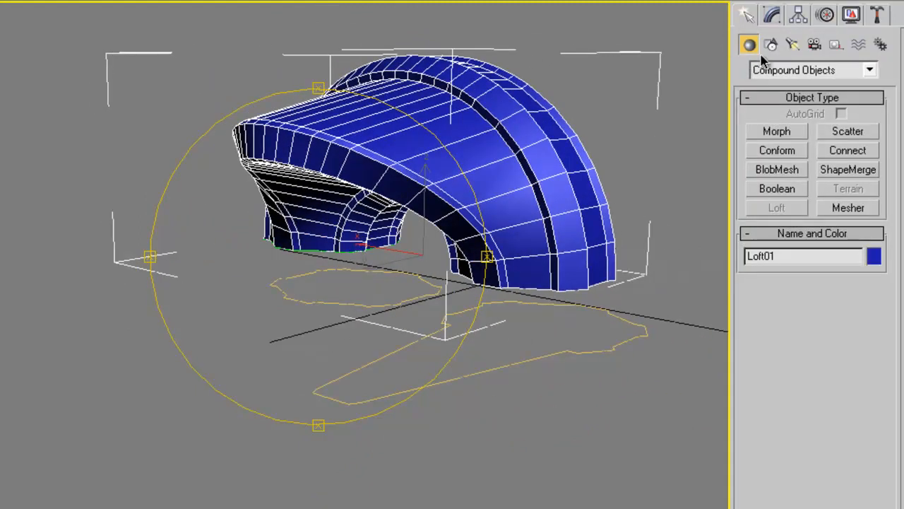
click(490, 369)
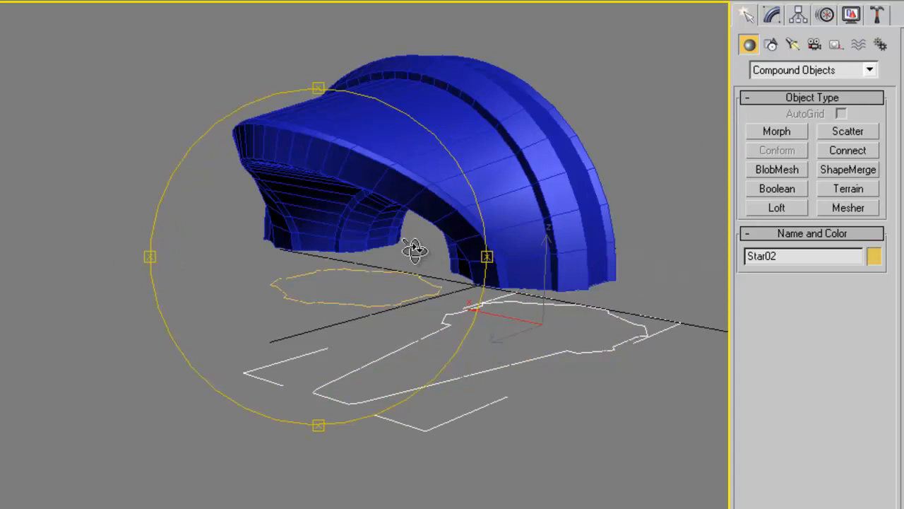
click(771, 15)
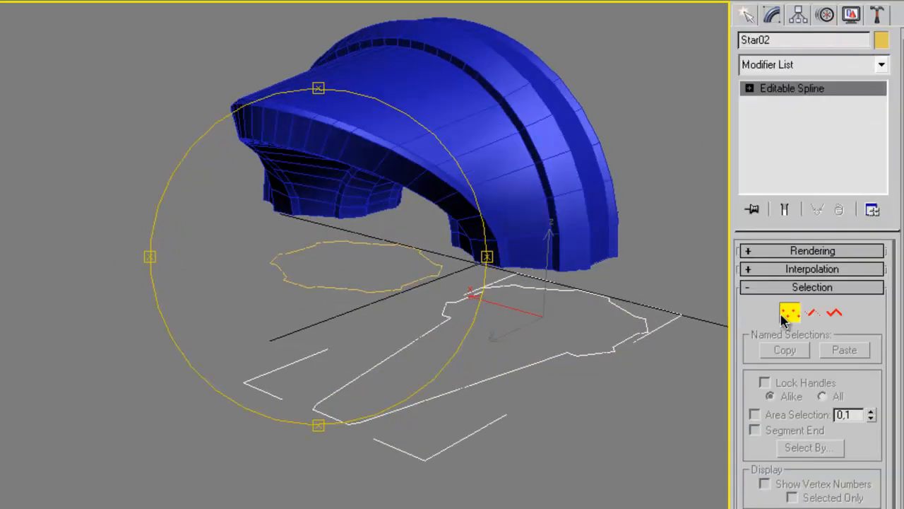
click(780, 313)
drag(354, 429, 367, 431)
alt+middle_drag(339, 351, 303, 364)
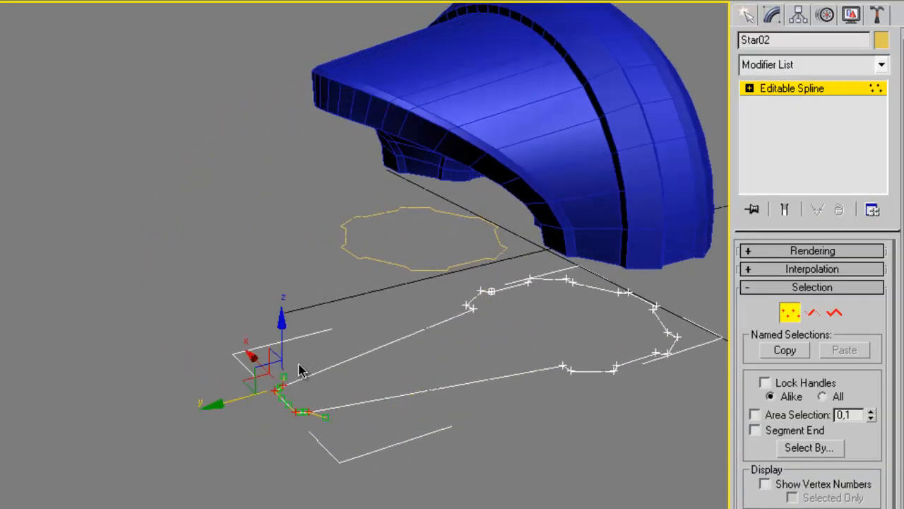
drag(244, 401, 343, 377)
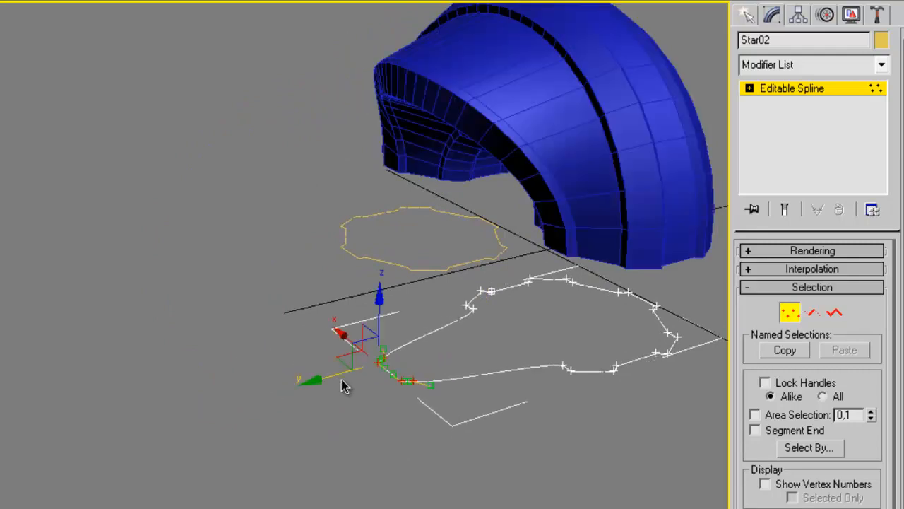
middle_drag(388, 259, 295, 297)
alt+middle_drag(396, 273, 438, 288)
click(747, 14)
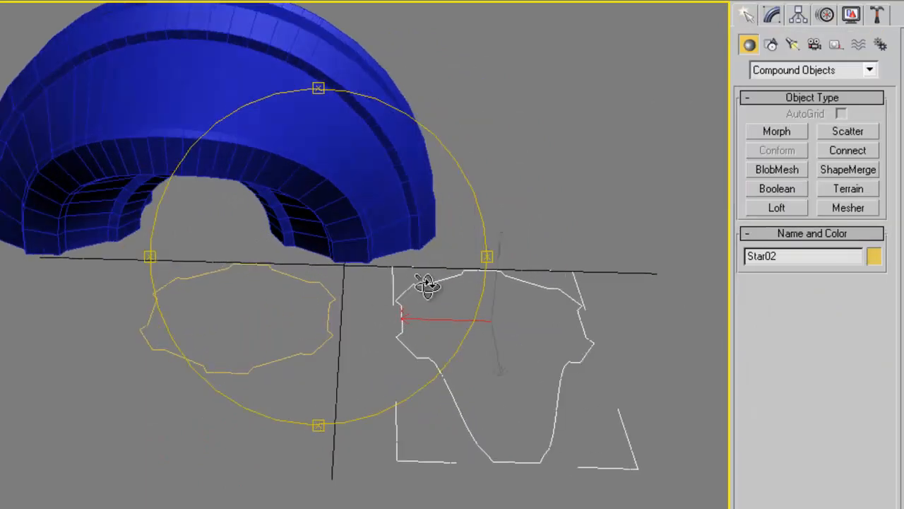
- Place a new Text spline on the grid in front of the loft and the two star shapes
scroll(377, 325, down, 2)
middle_drag(313, 321, 382, 279)
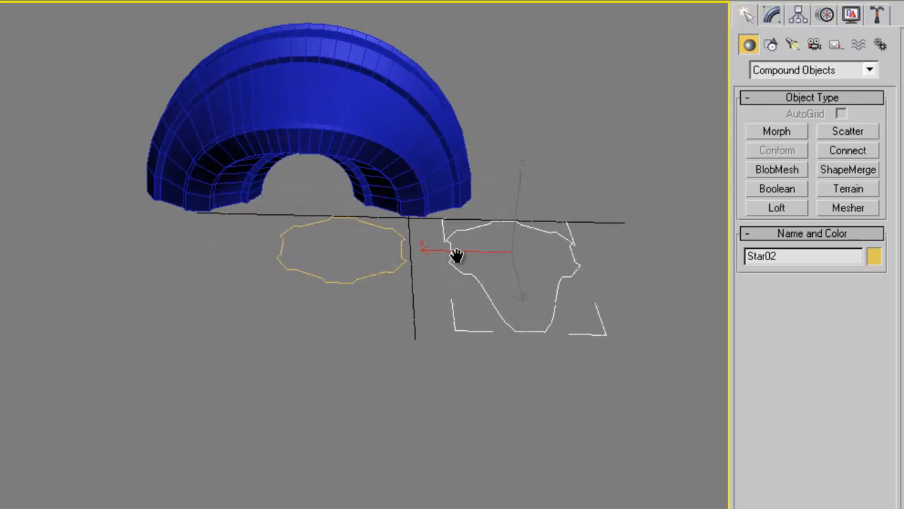
click(771, 46)
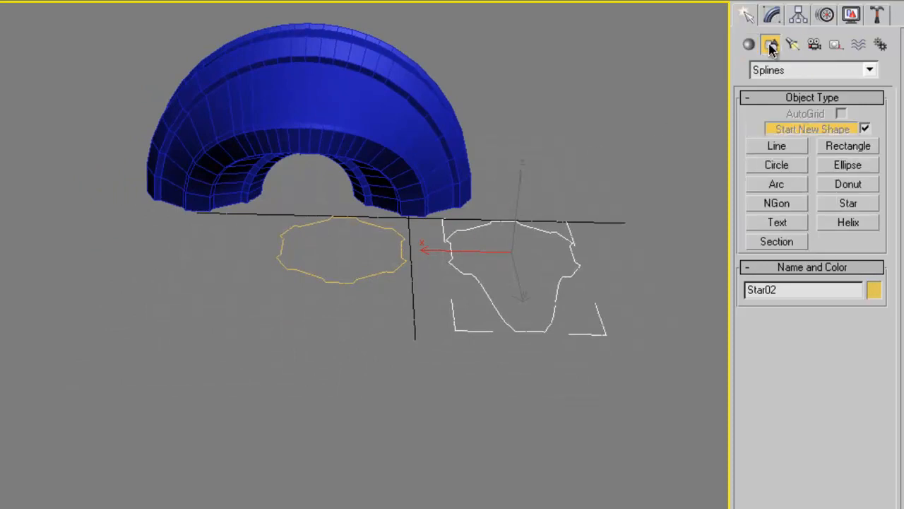
click(793, 225)
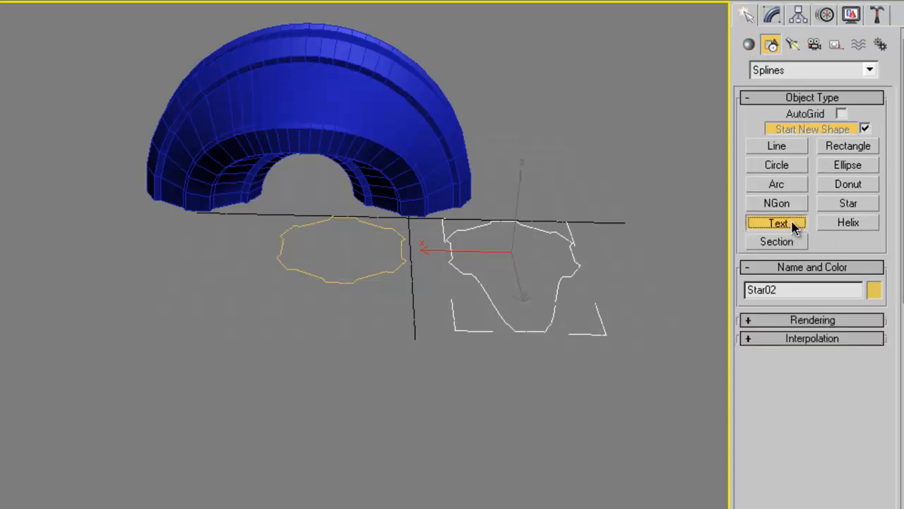
click(276, 284)
scroll(293, 360, down, 3)
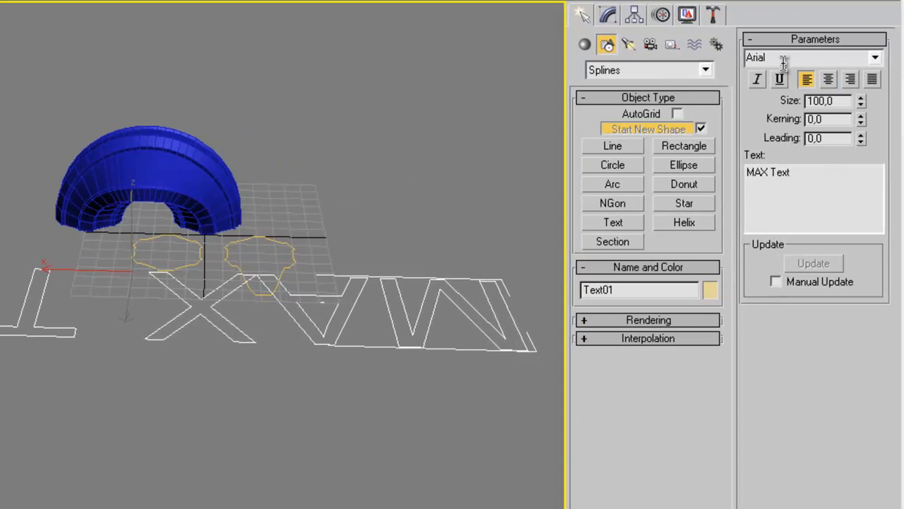
- Set the text spline's font to Wingdings 2 and replace its text with "a" to get an ornament symbol
click(875, 58)
drag(876, 90, 881, 281)
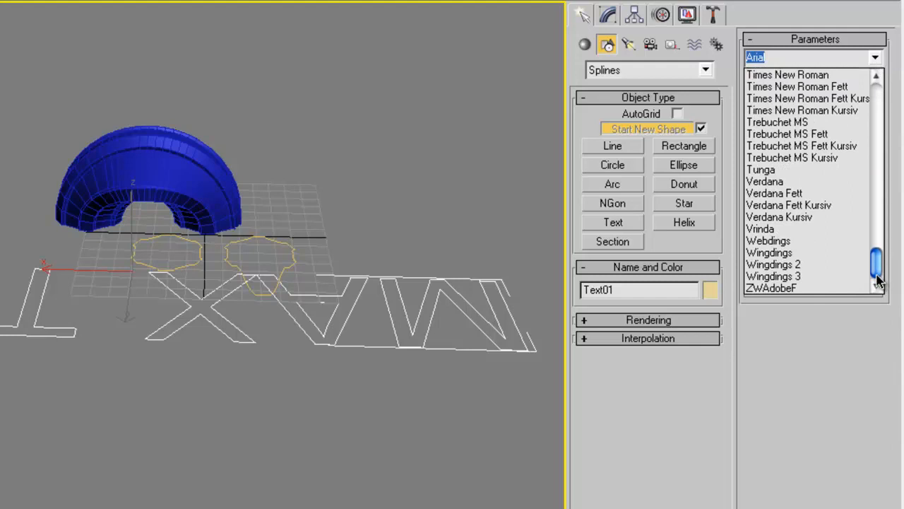
click(804, 266)
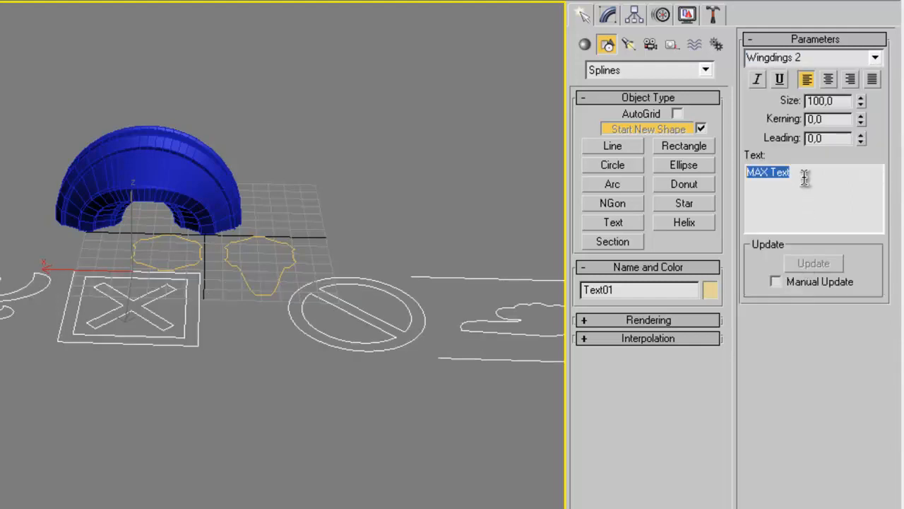
text(a)
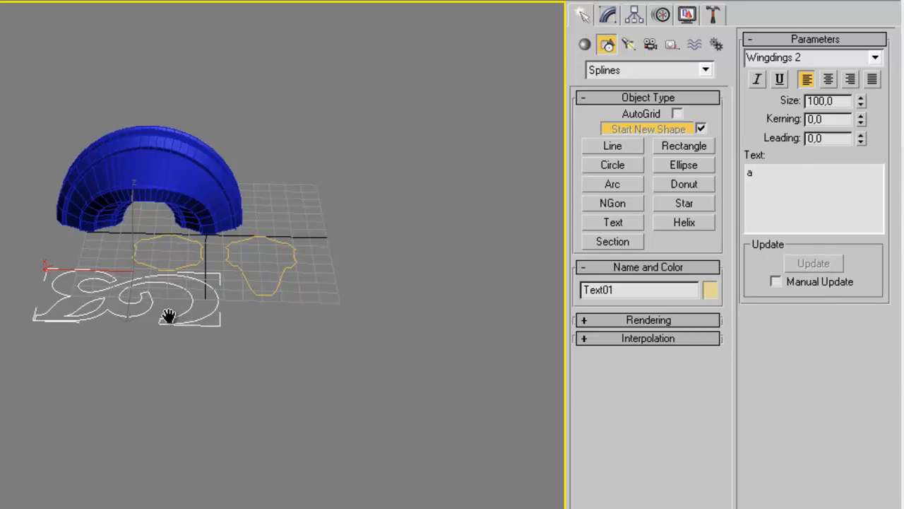
- Apply an Extrude modifier to the ornament text shape and check its thickness from an angle
middle_drag(168, 316, 309, 309)
drag(309, 309, 312, 287)
middle_drag(313, 287, 252, 301)
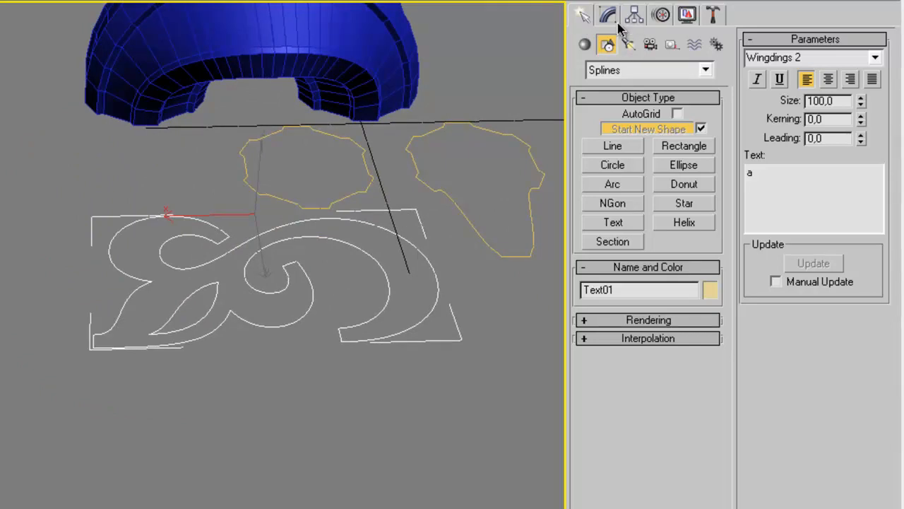
click(611, 19)
click(717, 65)
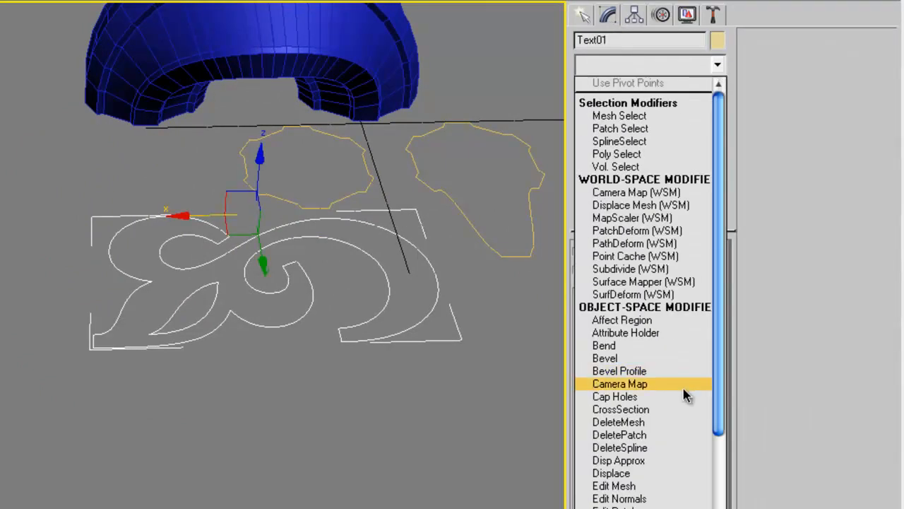
click(606, 477)
alt+middle_drag(283, 308, 221, 304)
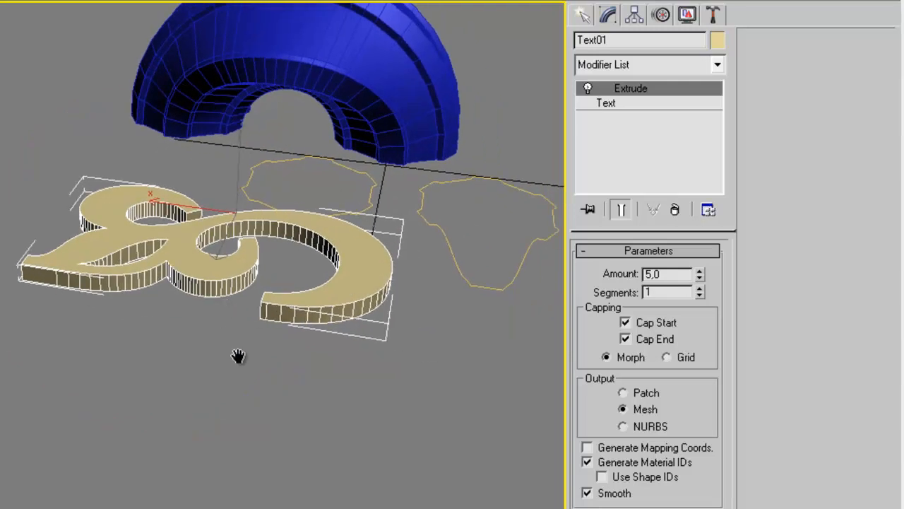